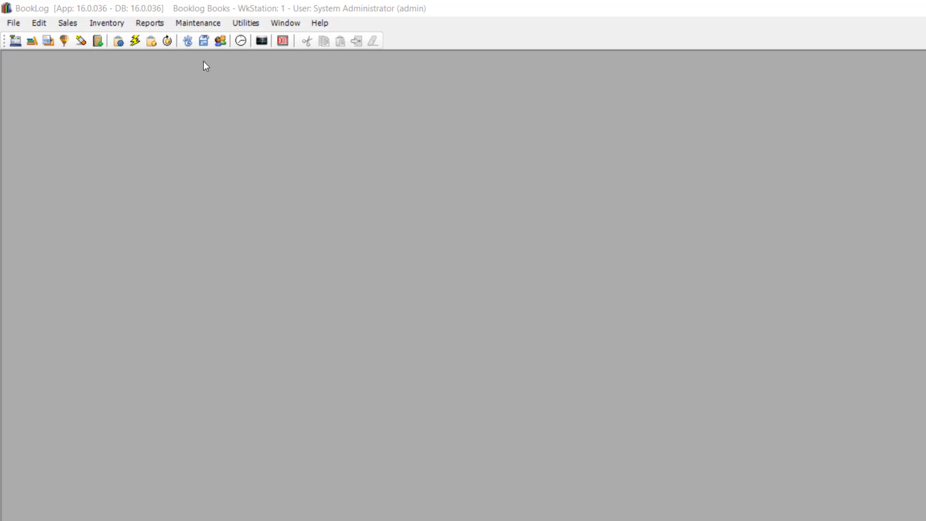
- Open the store's SO/MO settings and select the Default Special Order Deposit value
{"action": "left_click", "coordinate": [198, 23]}
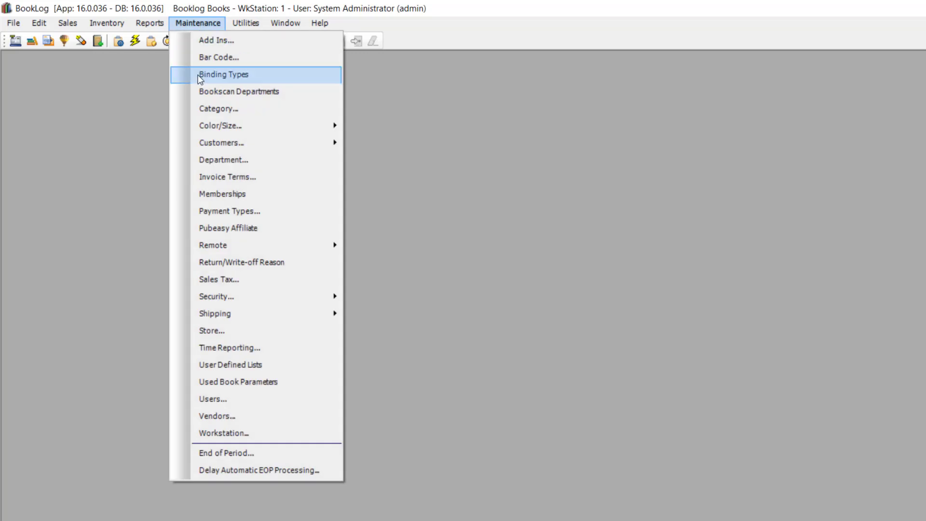
{"action": "left_click", "coordinate": [211, 330]}
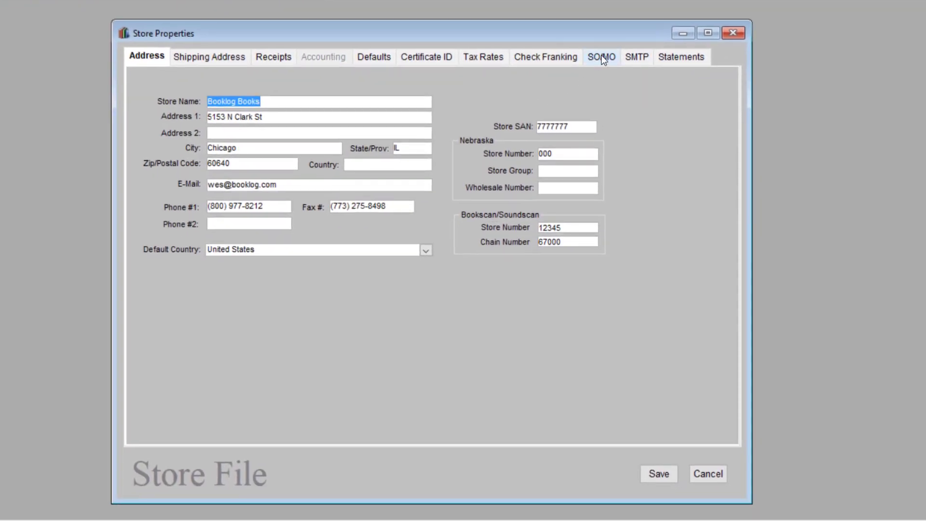
{"action": "left_click", "coordinate": [643, 82]}
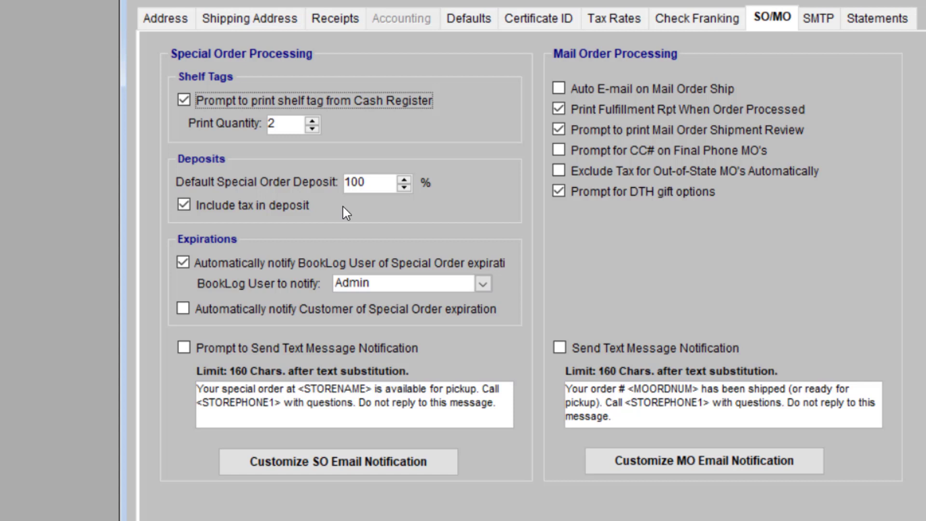
{"action": "left_click", "coordinate": [371, 183]}
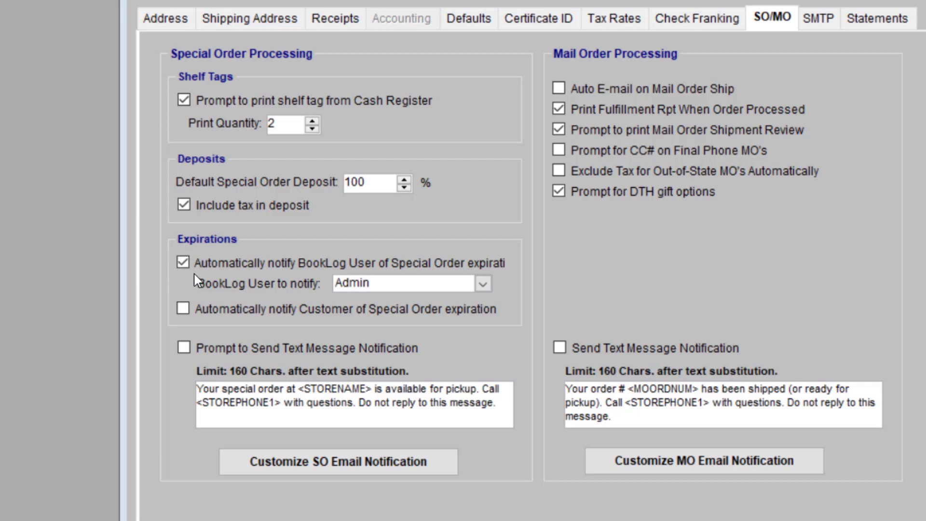
- Keep Admin as the notified user, auto-notify customers, and open the SO email template
{"action": "left_click", "coordinate": [483, 284]}
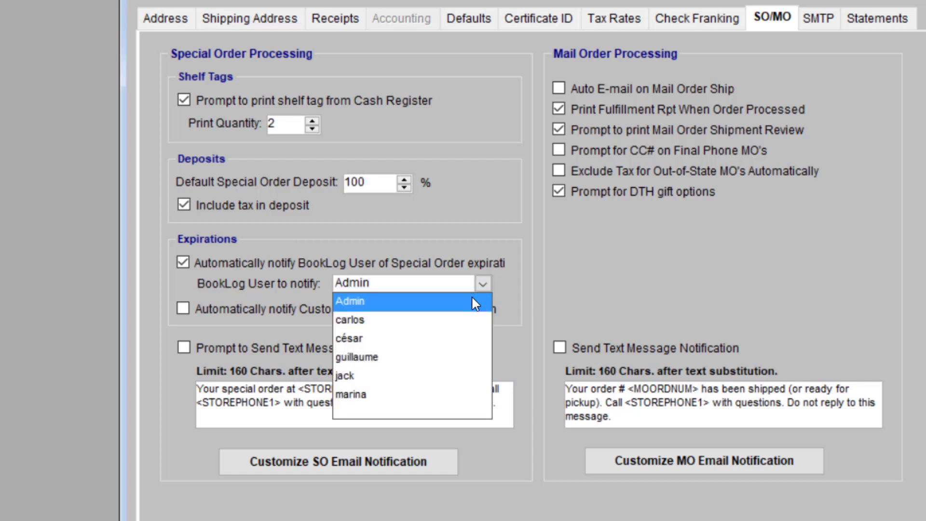
{"action": "left_click", "coordinate": [471, 296]}
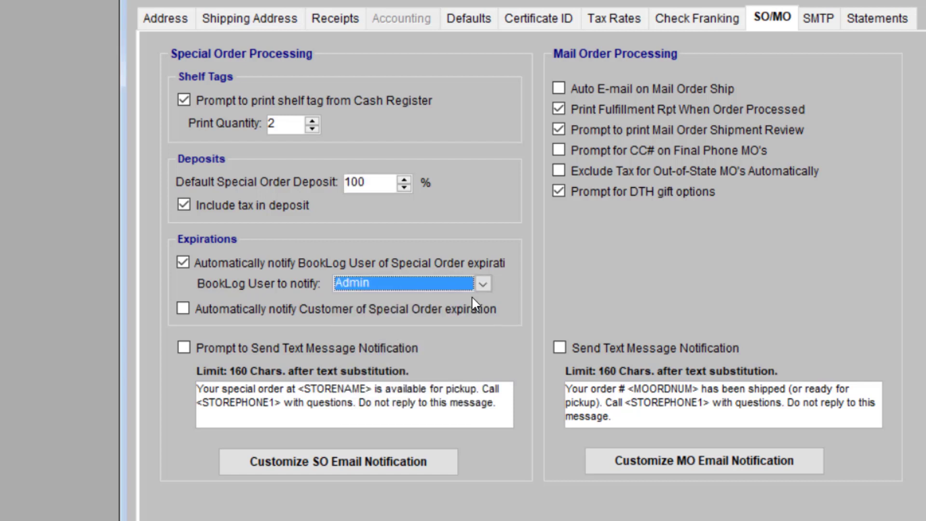
{"action": "left_click", "coordinate": [183, 309]}
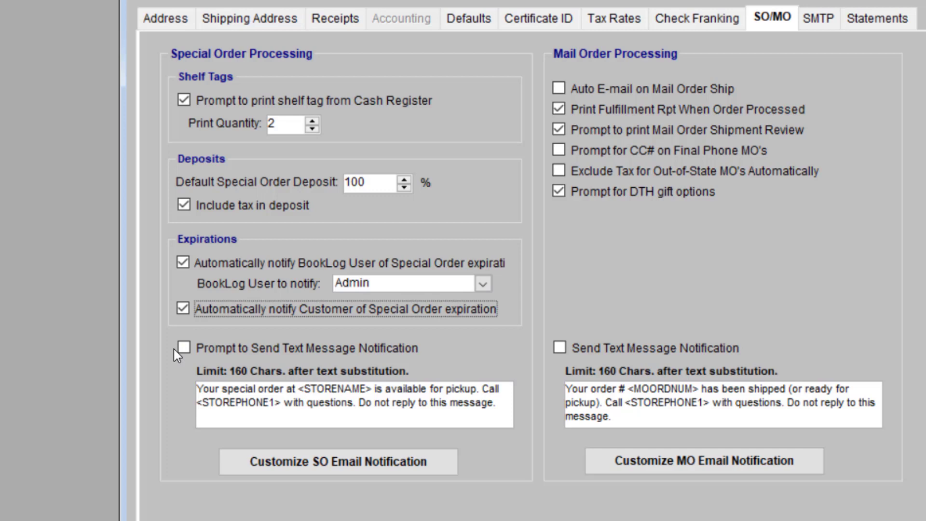
{"action": "left_click", "coordinate": [362, 462]}
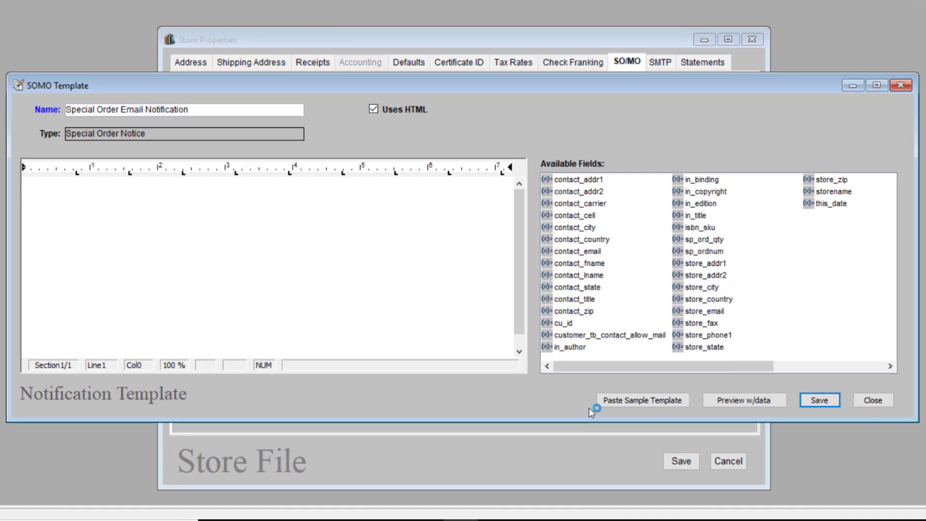
- Paste the sample template and greet with {CONTACT_FNAME}, {CONTACT_LNAME} after 'Dear'
{"action": "left_click", "coordinate": [663, 404]}
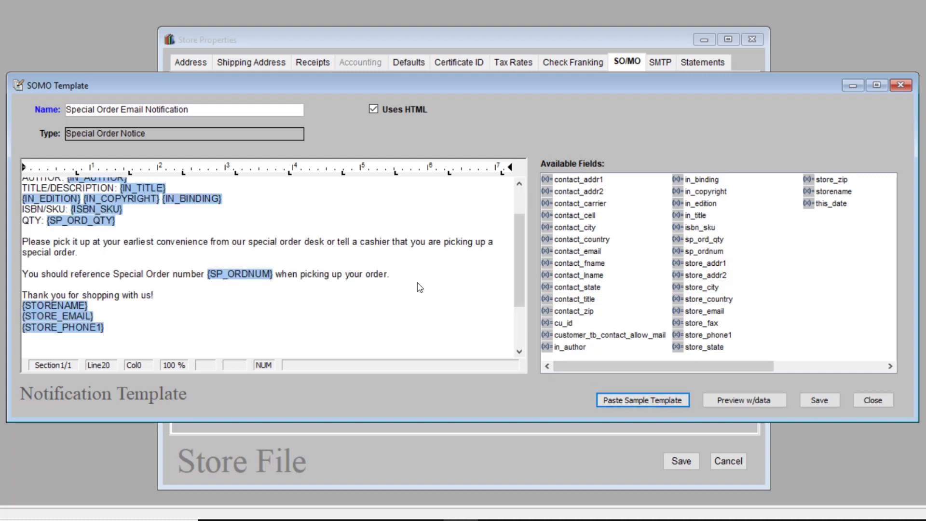
{"action": "left_click_drag", "start_coordinate": [519, 248], "coordinate": [517, 201]}
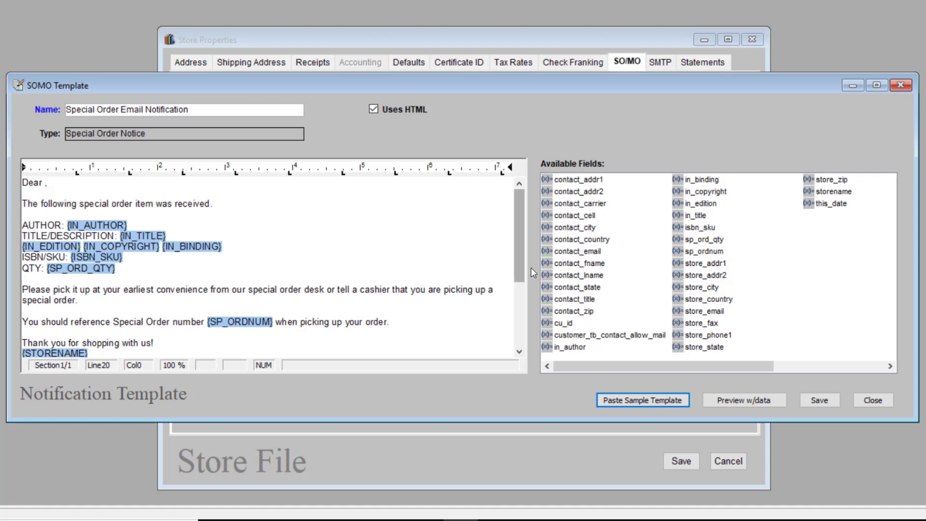
{"action": "left_click", "coordinate": [601, 265]}
{"action": "left_click_drag", "start_coordinate": [600, 264], "coordinate": [45, 183]}
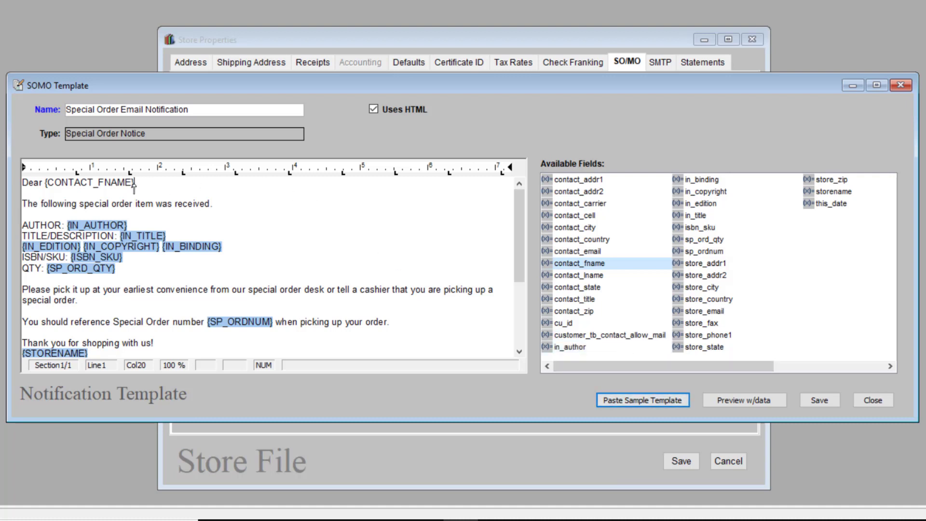
{"action": "type", "text": ","}
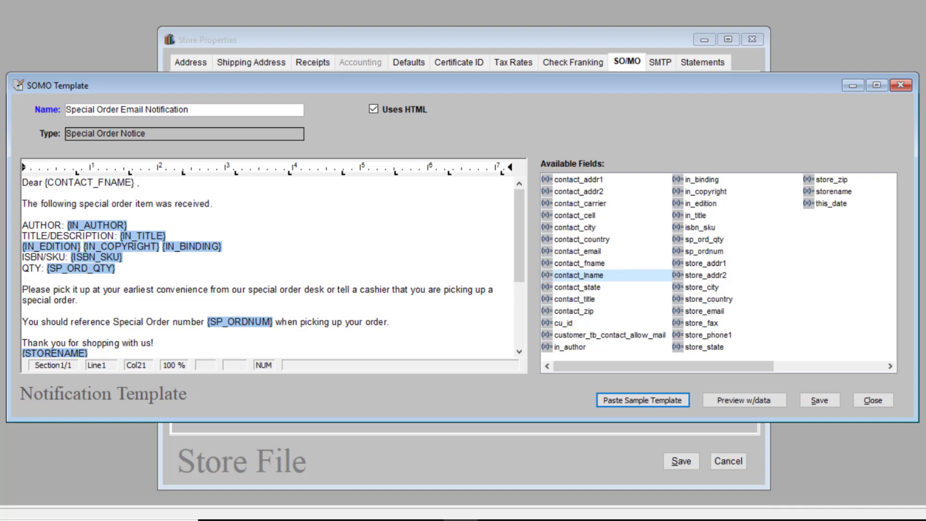
{"action": "left_click_drag", "start_coordinate": [579, 275], "coordinate": [137, 183]}
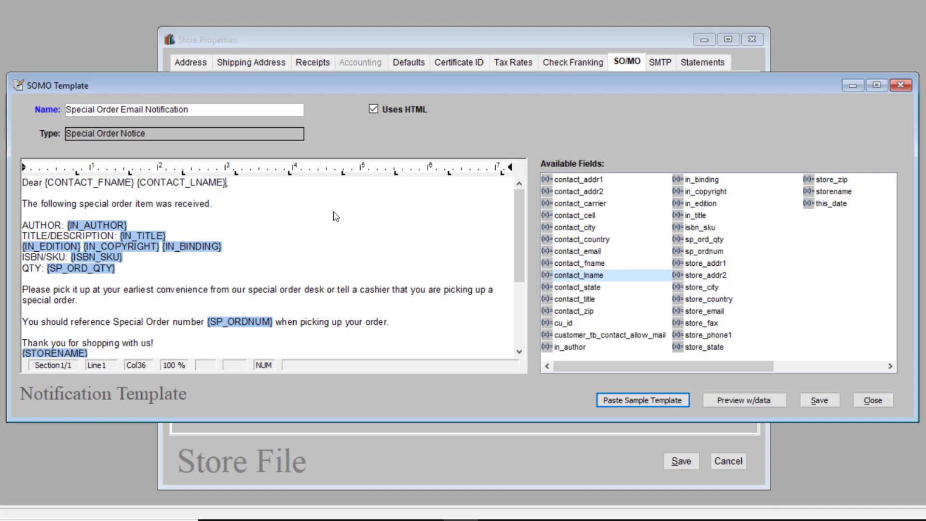
- Save the special order email template and close its editor
{"action": "key", "text": "shift+Tab"}
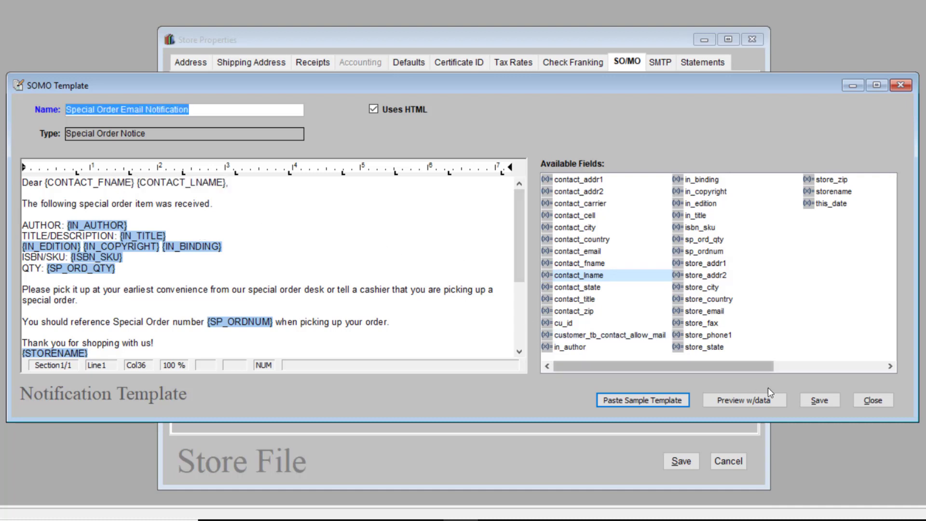
{"action": "left_click", "coordinate": [820, 401]}
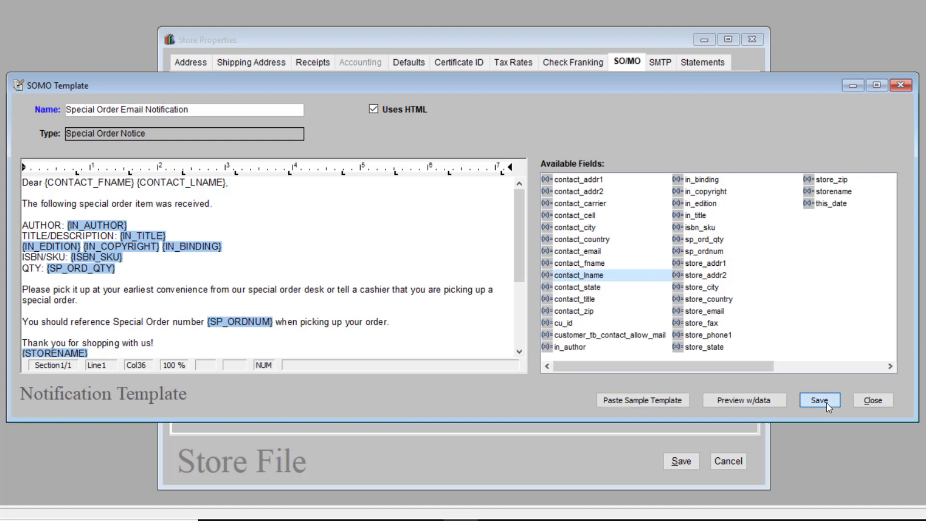
{"action": "left_click", "coordinate": [519, 283]}
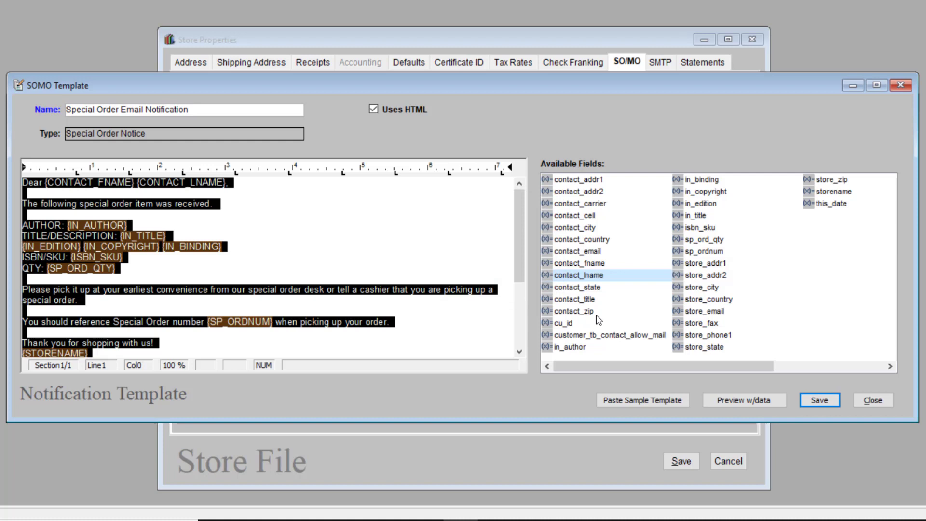
{"action": "left_click", "coordinate": [873, 400]}
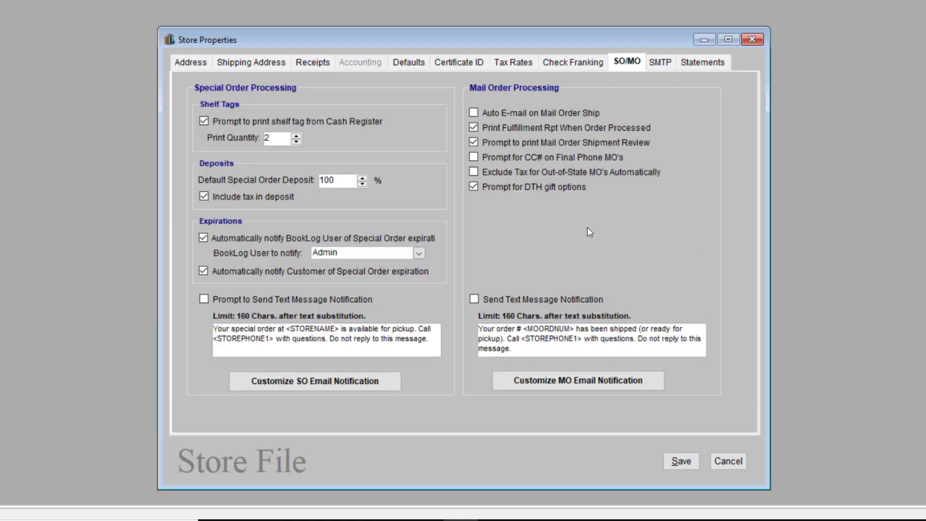
- Review the store's SMTP outgoing mail server settings
{"action": "left_click", "coordinate": [663, 69]}
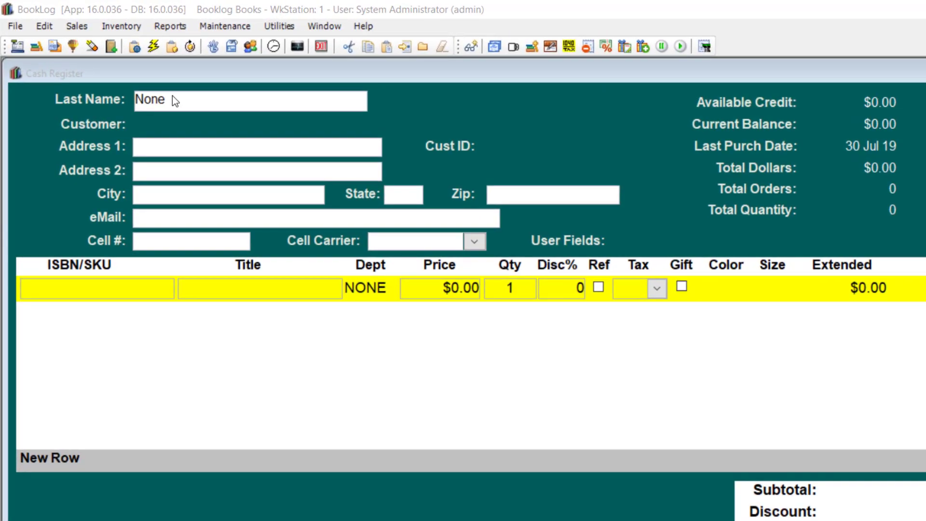
- Find the customer by last name and start a new special order for them
{"action": "left_click", "coordinate": [164, 96]}
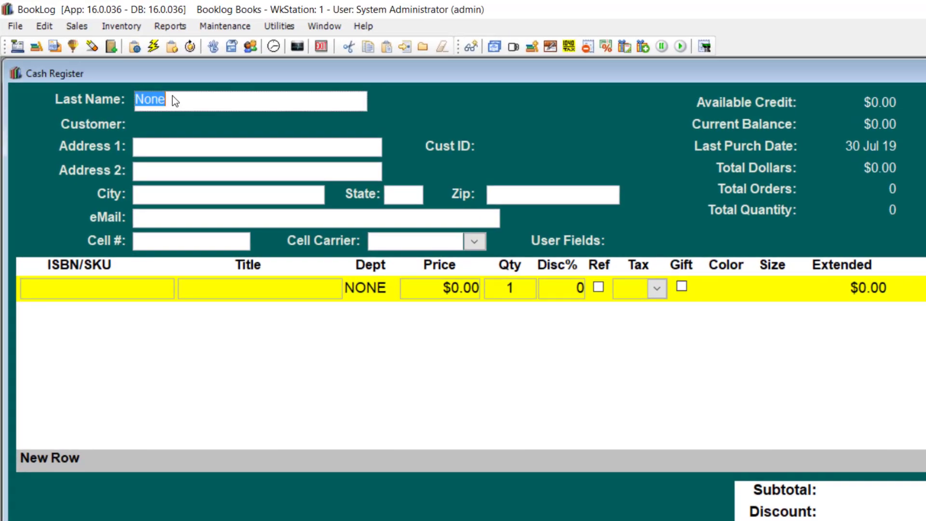
{"action": "type", "text": "Chella"}
{"action": "key", "text": "Return"}
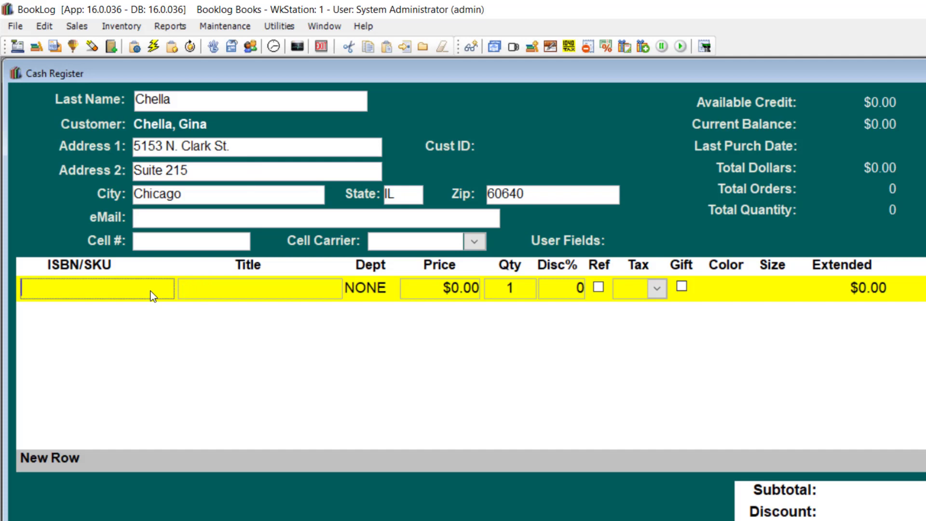
{"action": "left_click", "coordinate": [42, 27]}
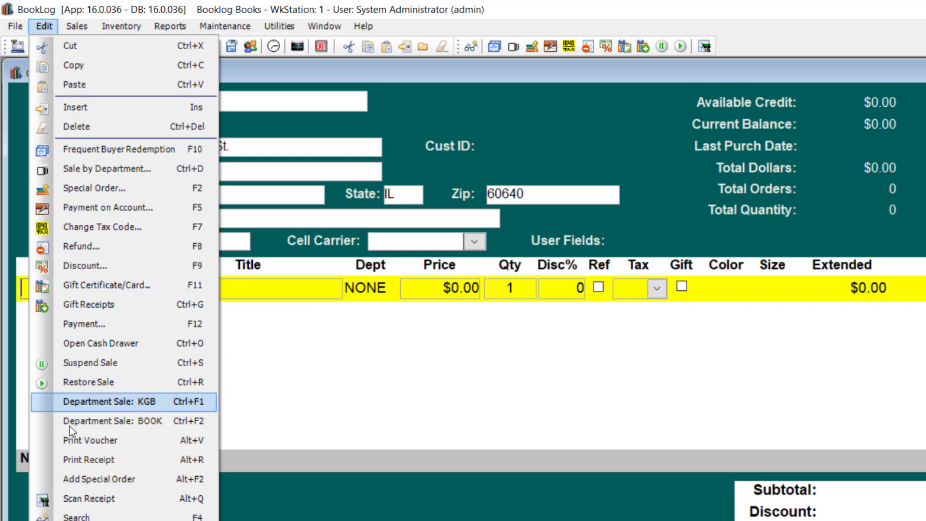
{"action": "left_click", "coordinate": [168, 482]}
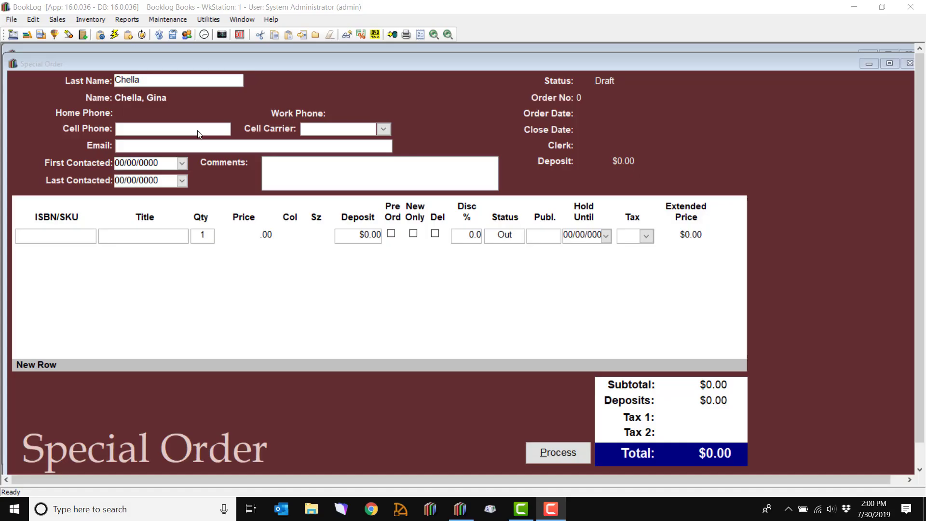
{"action": "left_click", "coordinate": [201, 145]}
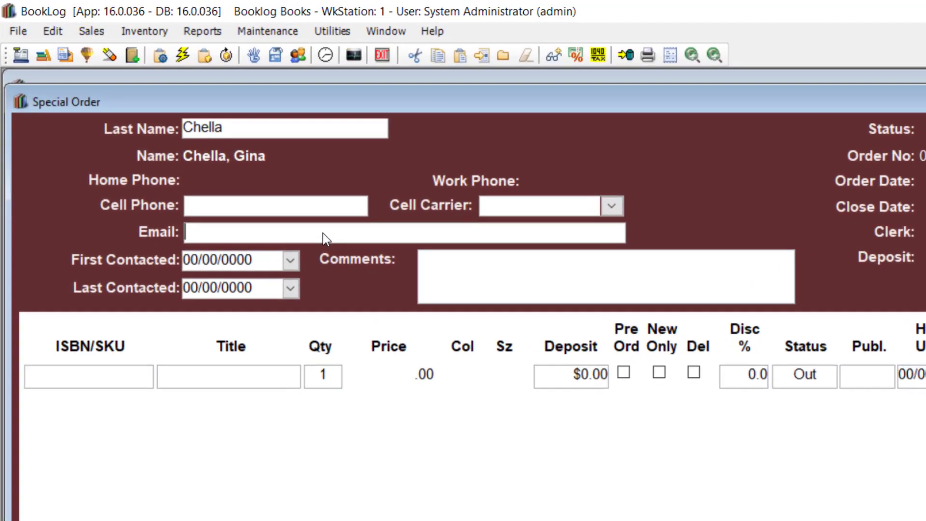
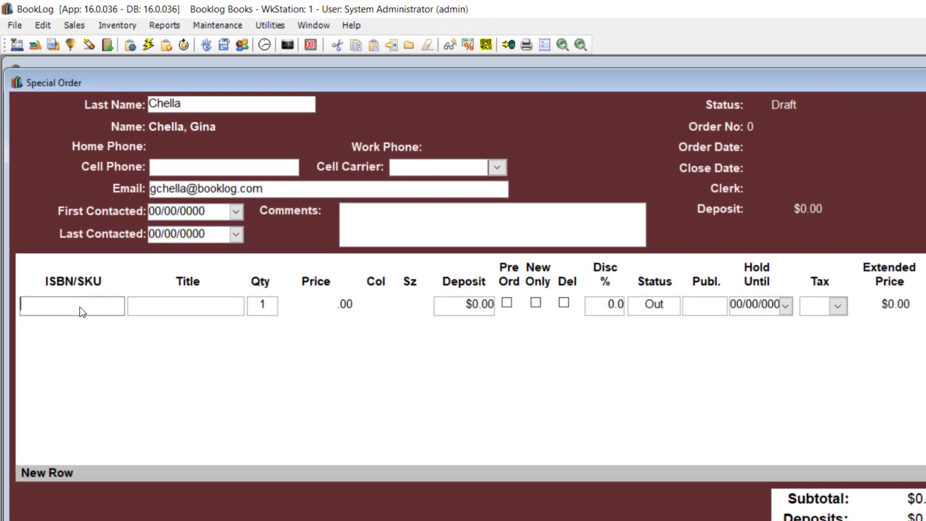
{"action": "left_click", "coordinate": [372, 50]}
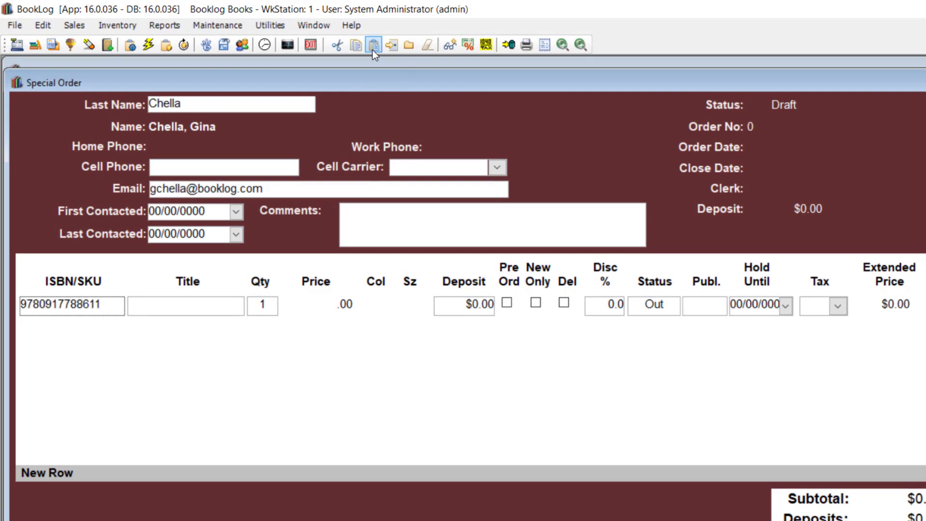
- Auto-import the ISBN as Granite Pail with category POE, publisher WAVE and vendor CONS
{"action": "key", "text": "Return"}
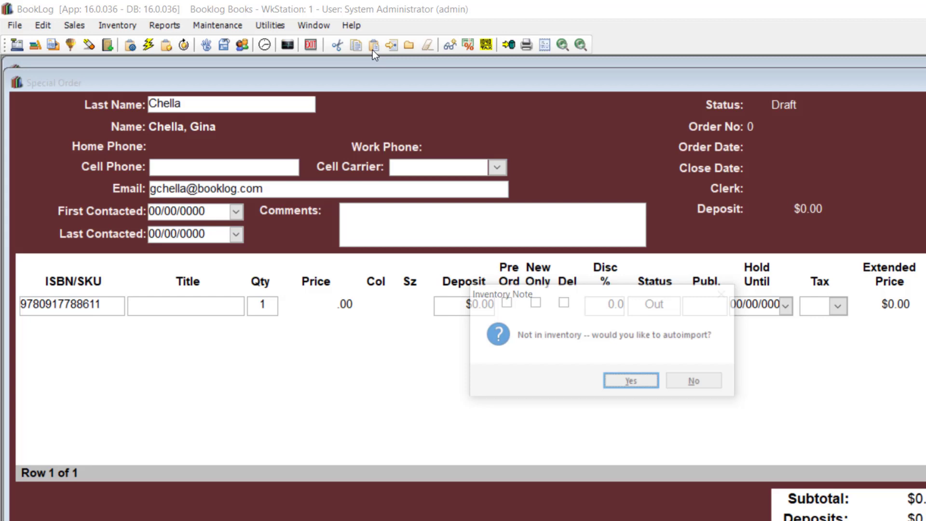
{"action": "left_click", "coordinate": [649, 380]}
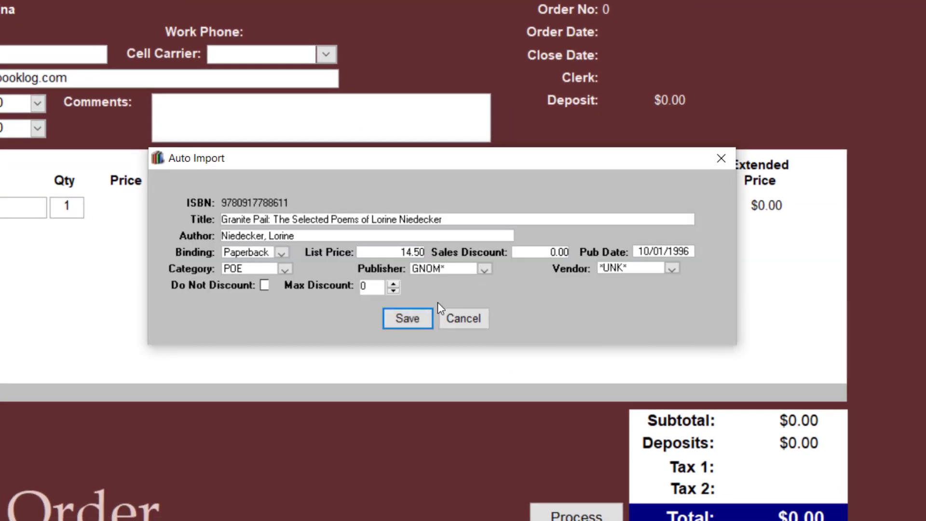
{"action": "left_click", "coordinate": [285, 268]}
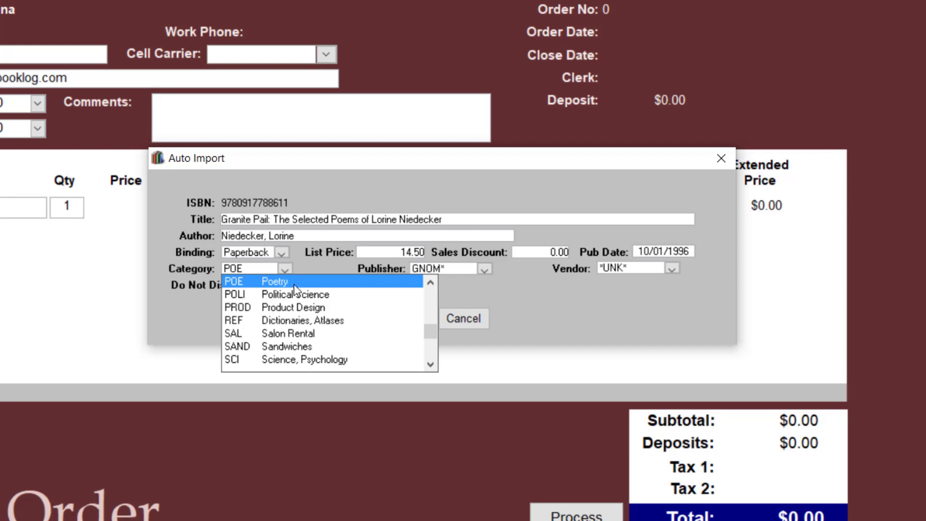
{"action": "left_click", "coordinate": [293, 280]}
{"action": "left_click", "coordinate": [484, 269]}
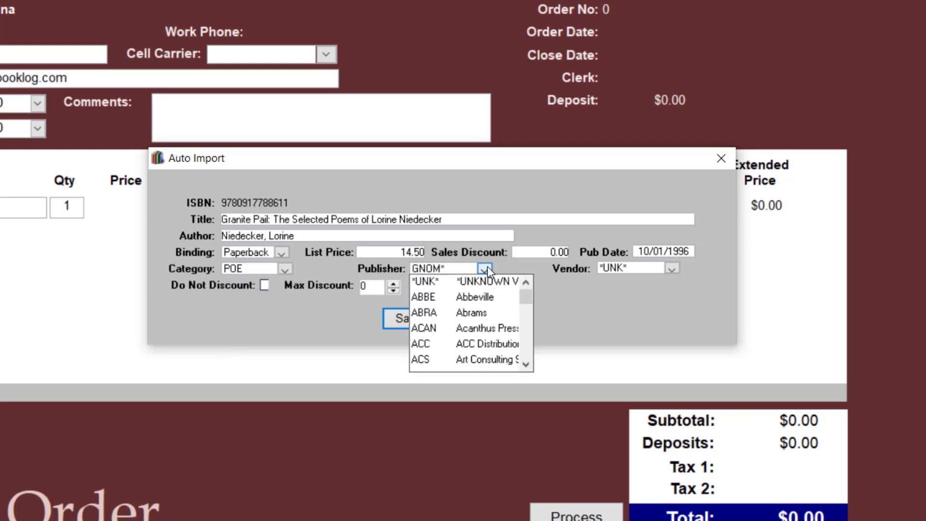
{"action": "type", "text": "wave"}
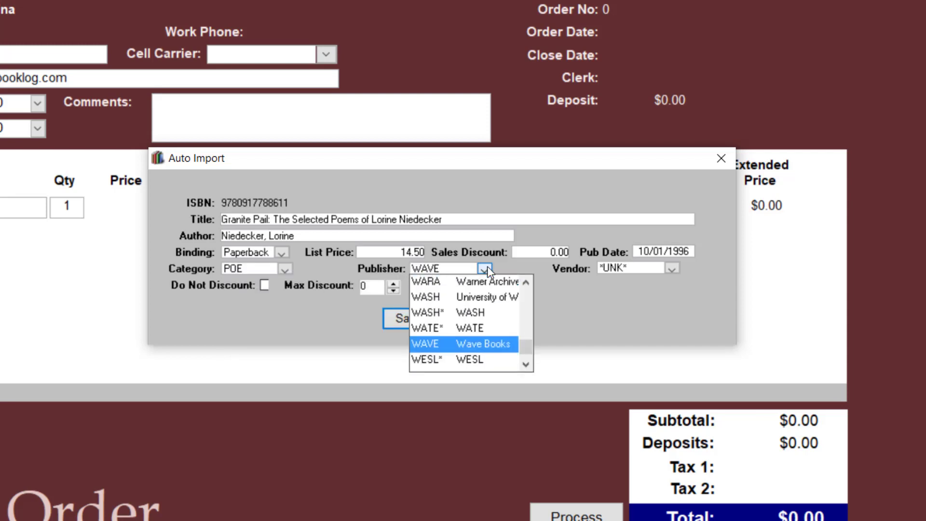
{"action": "left_click", "coordinate": [471, 343]}
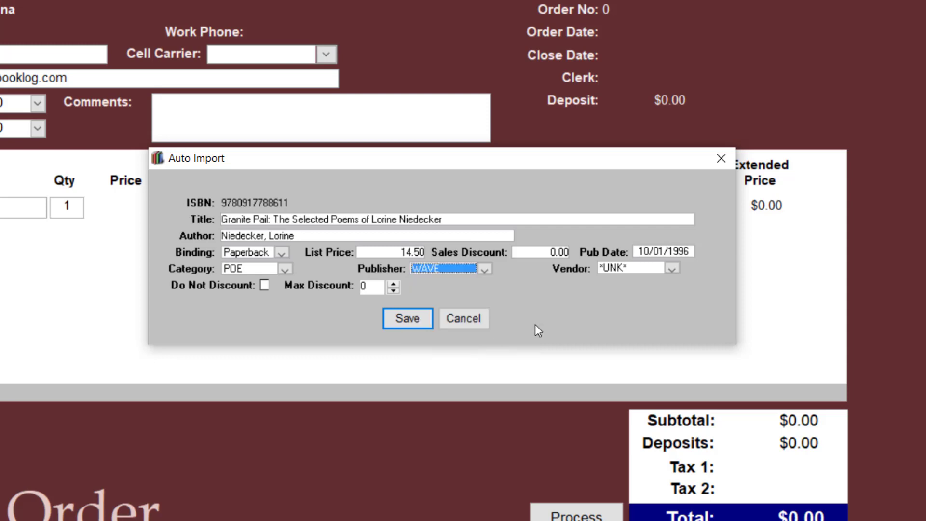
{"action": "left_click", "coordinate": [672, 268]}
{"action": "type", "text": "consign"}
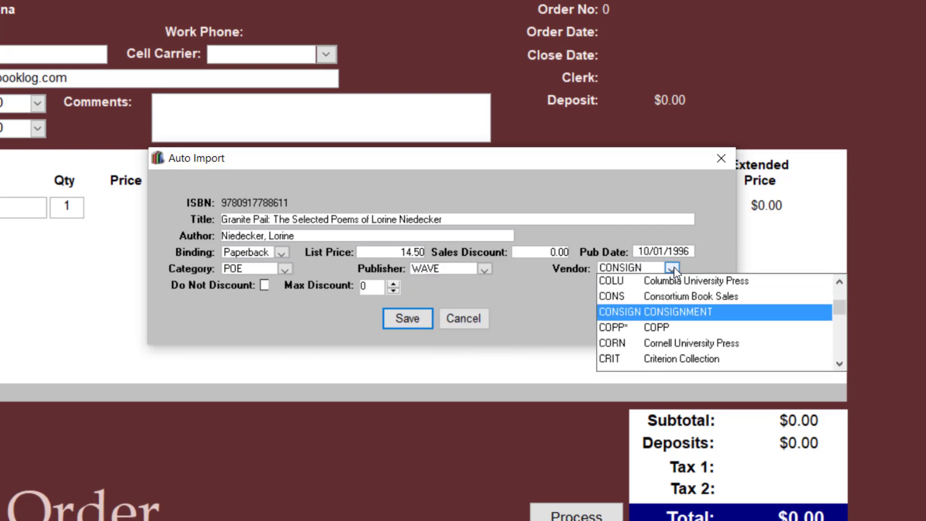
{"action": "left_click", "coordinate": [647, 295]}
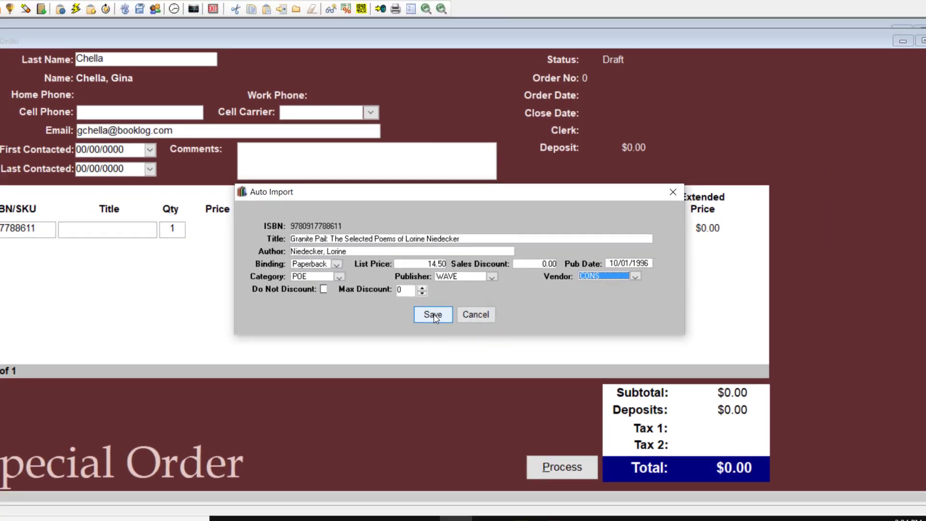
{"action": "left_click", "coordinate": [410, 319]}
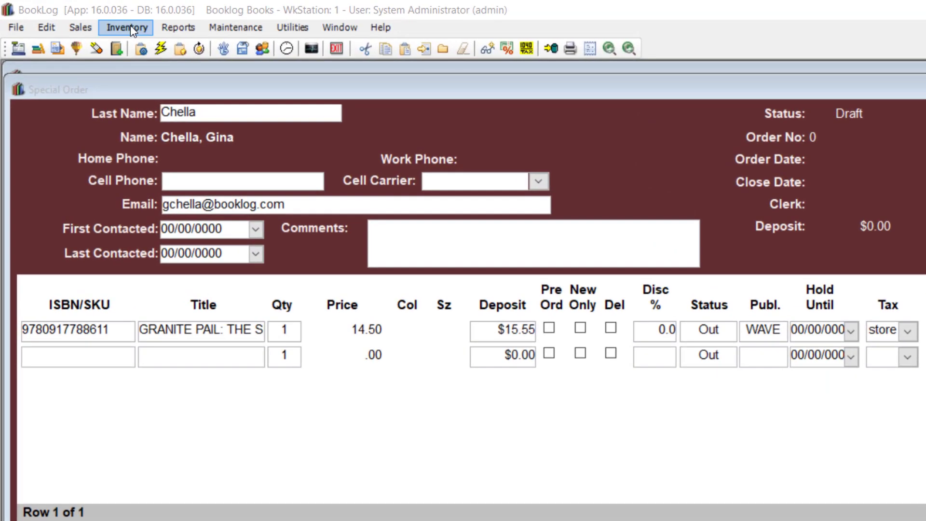
- Search the Content@Ingram catalogue for title 'binti' by author 'okorafor'
{"action": "left_click", "coordinate": [91, 20]}
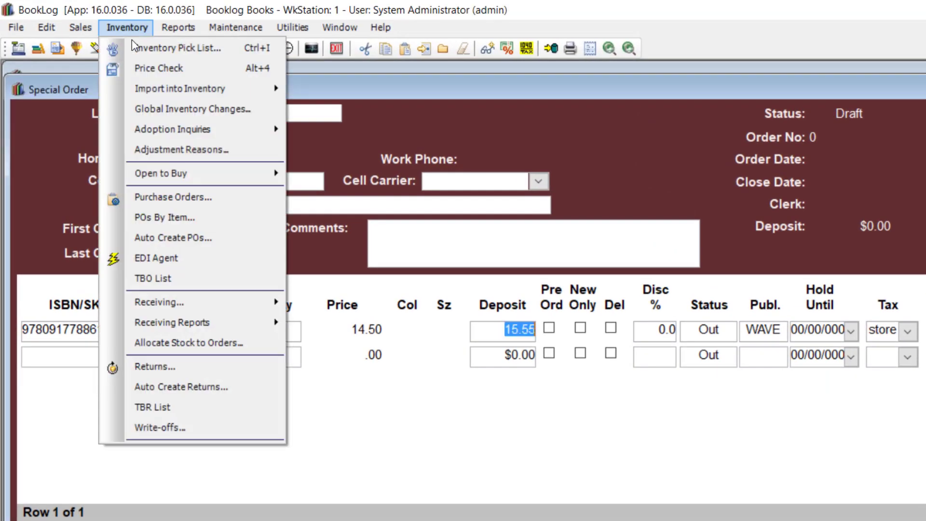
{"action": "mouse_move", "coordinate": [227, 89]}
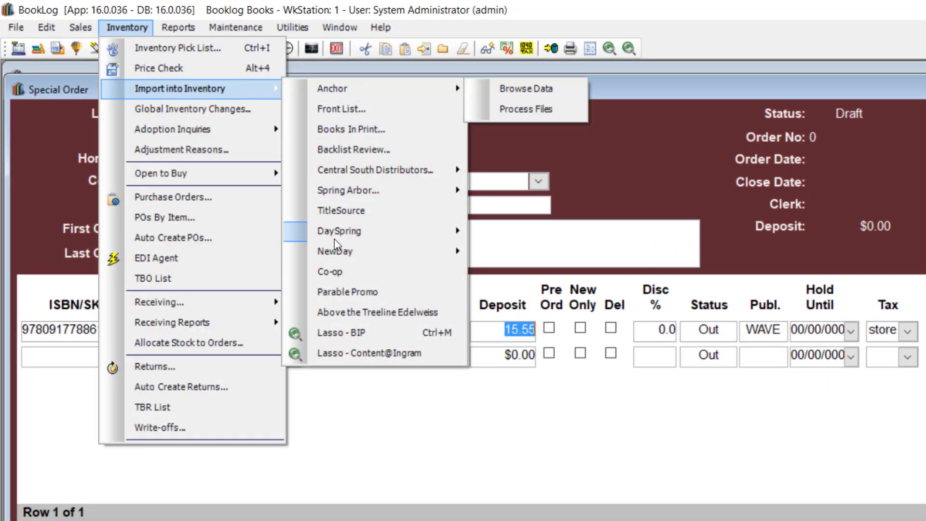
{"action": "left_click", "coordinate": [337, 352]}
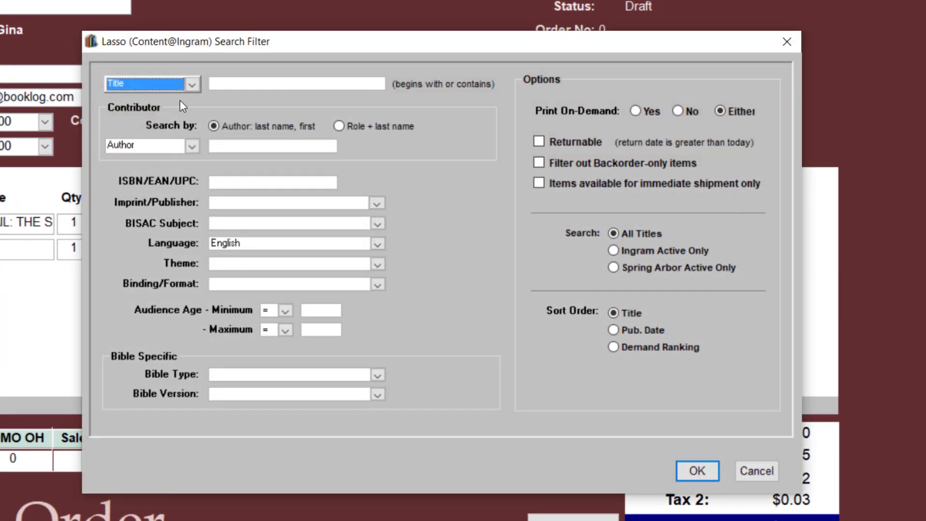
{"action": "left_click", "coordinate": [218, 86]}
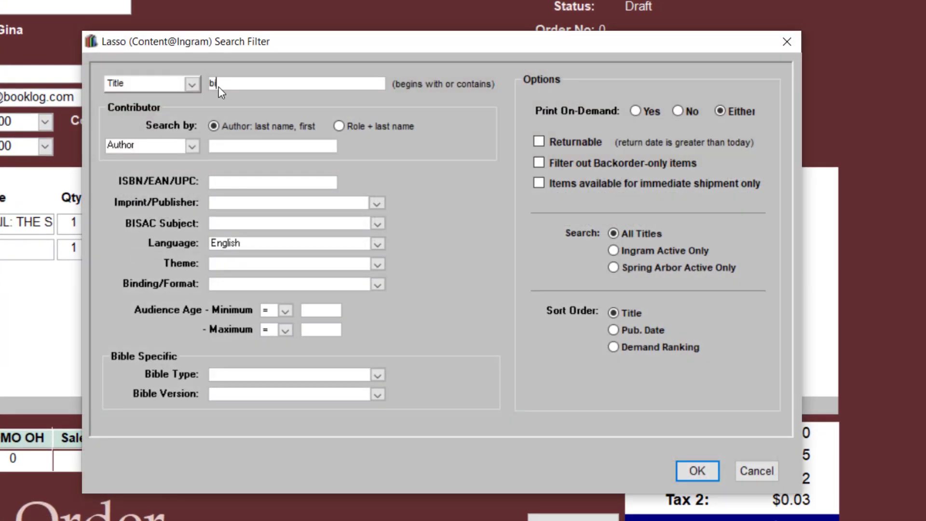
{"action": "left_click", "coordinate": [229, 145]}
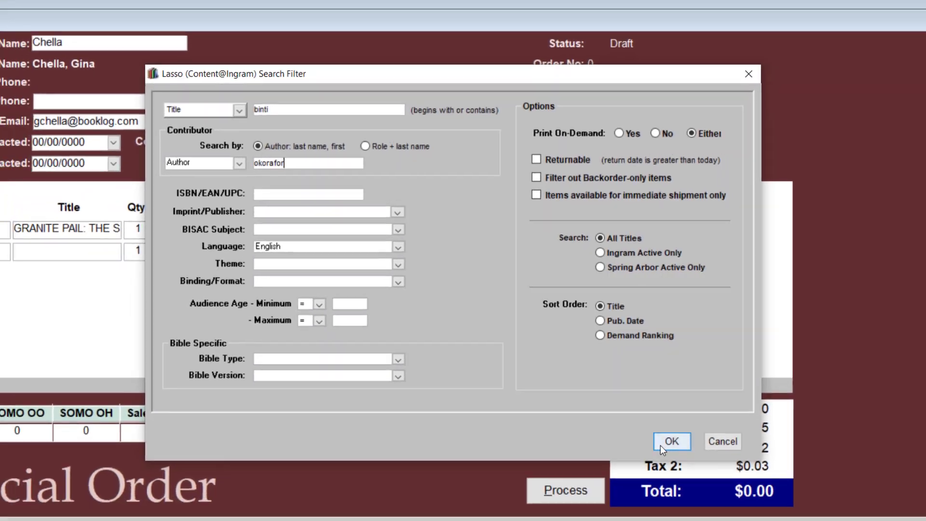
{"action": "left_click", "coordinate": [696, 470]}
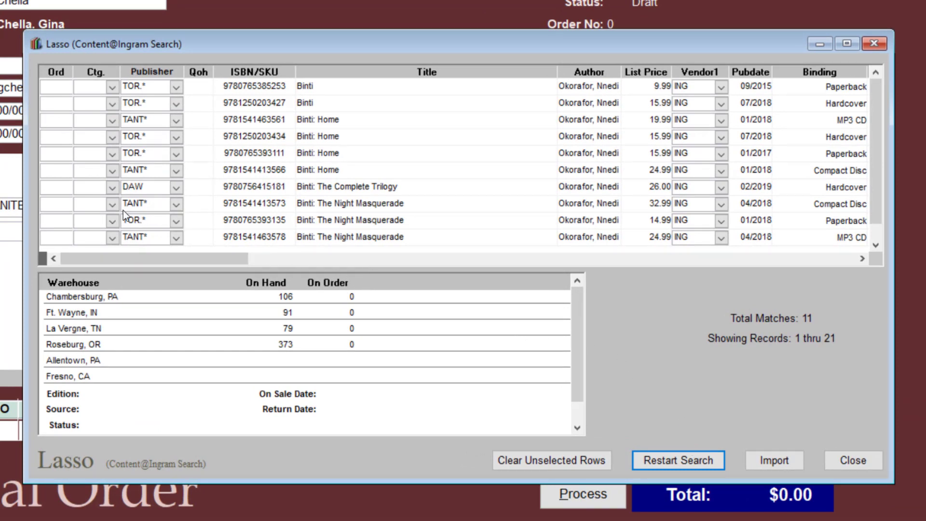
- Order 1 copy of the Binti Complete Trilogy hardcover with category SCIF
{"action": "left_click", "coordinate": [67, 193]}
{"action": "type", "text": "1"}
{"action": "key", "text": "Tab"}
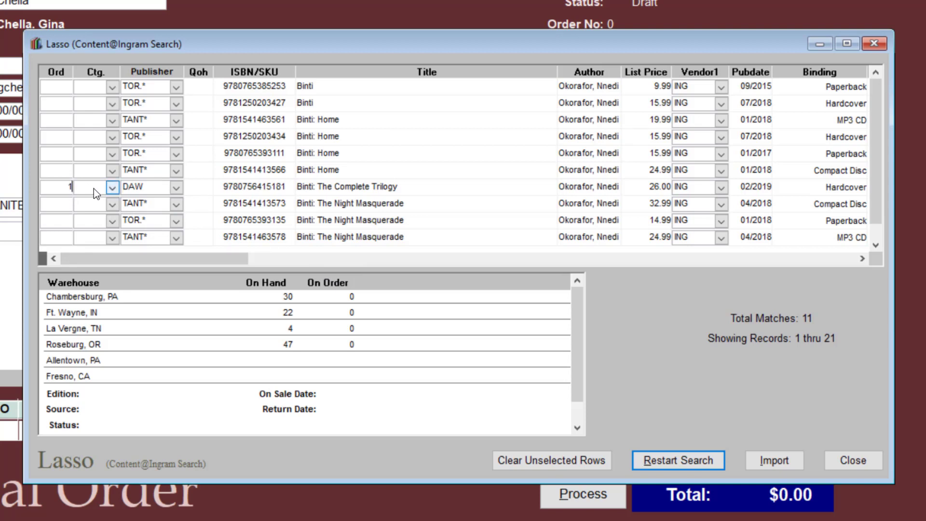
{"action": "left_click", "coordinate": [111, 188]}
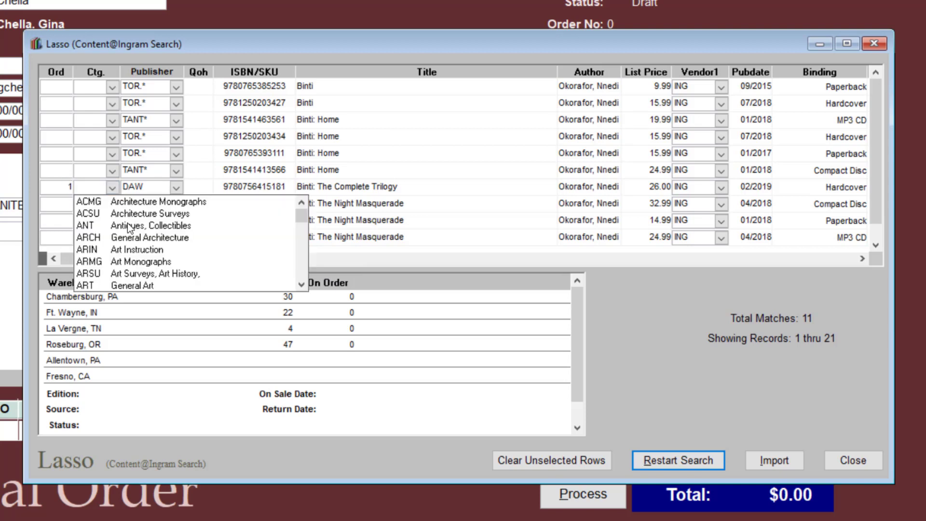
{"action": "scroll", "coordinate": [130, 228], "scroll_direction": "down", "scroll_amount": 1}
{"action": "scroll", "coordinate": [129, 228], "scroll_direction": "down", "scroll_amount": 1}
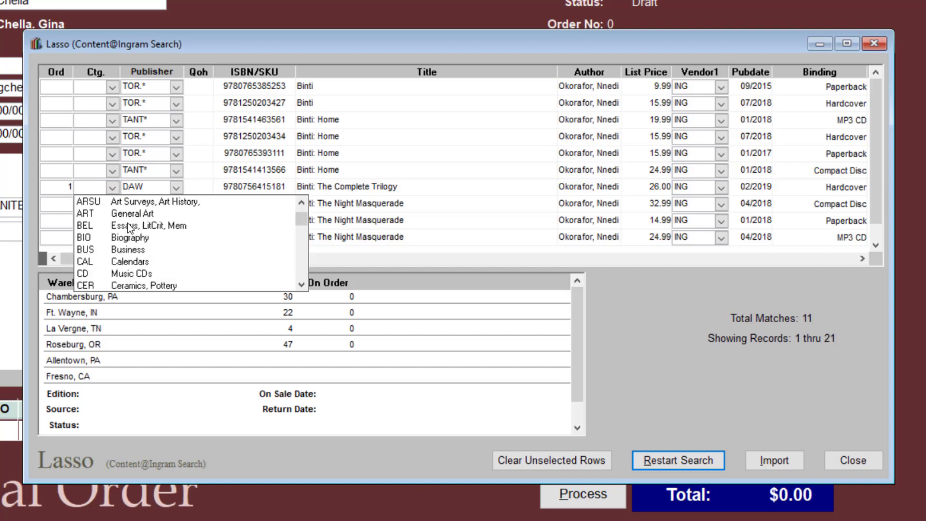
{"action": "scroll", "coordinate": [127, 223], "scroll_direction": "down", "scroll_amount": 12}
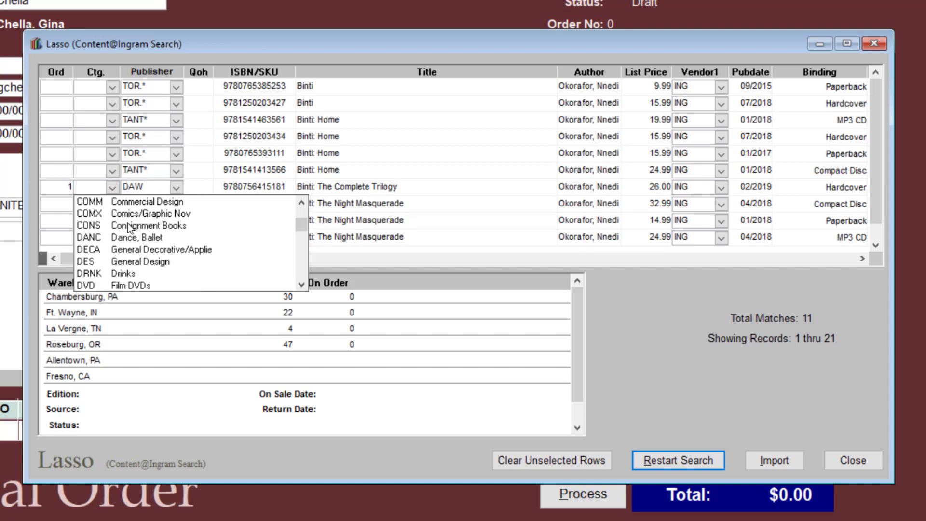
{"action": "scroll", "coordinate": [127, 224], "scroll_direction": "down", "scroll_amount": 15}
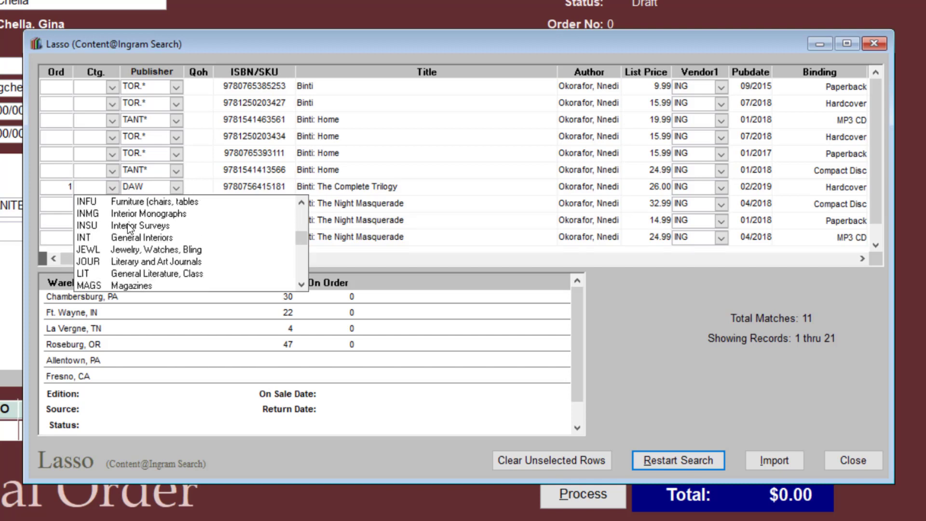
{"action": "scroll", "coordinate": [127, 224], "scroll_direction": "down", "scroll_amount": 5}
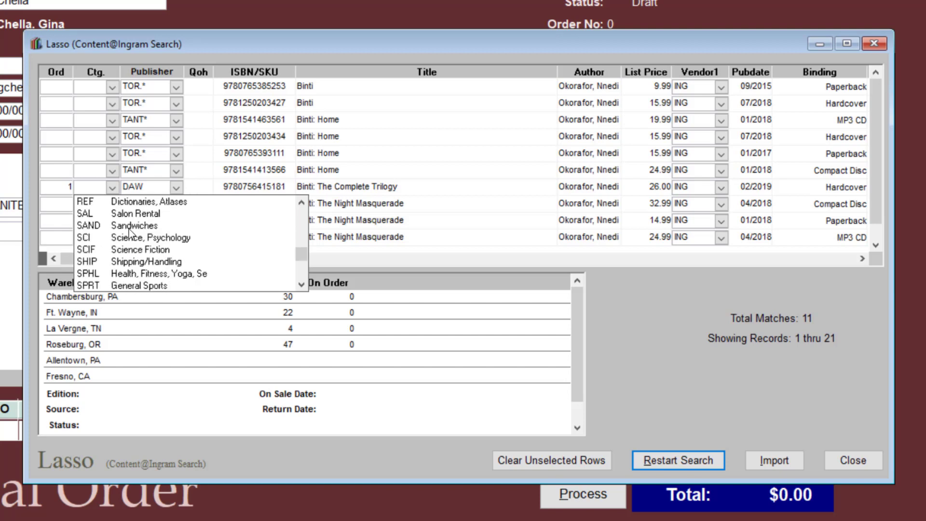
{"action": "left_click", "coordinate": [127, 254]}
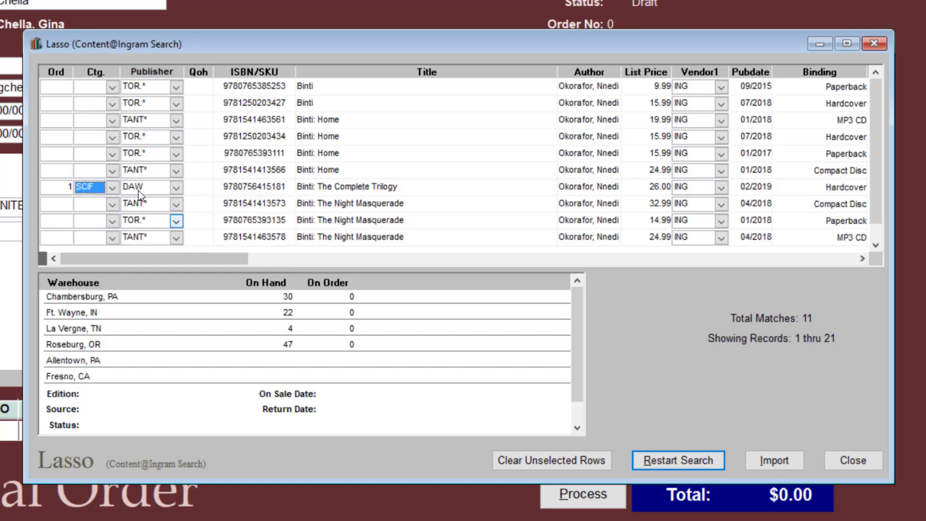
- Keep publisher DAW, import the trilogy, and return to the special order
{"action": "left_click", "coordinate": [176, 189]}
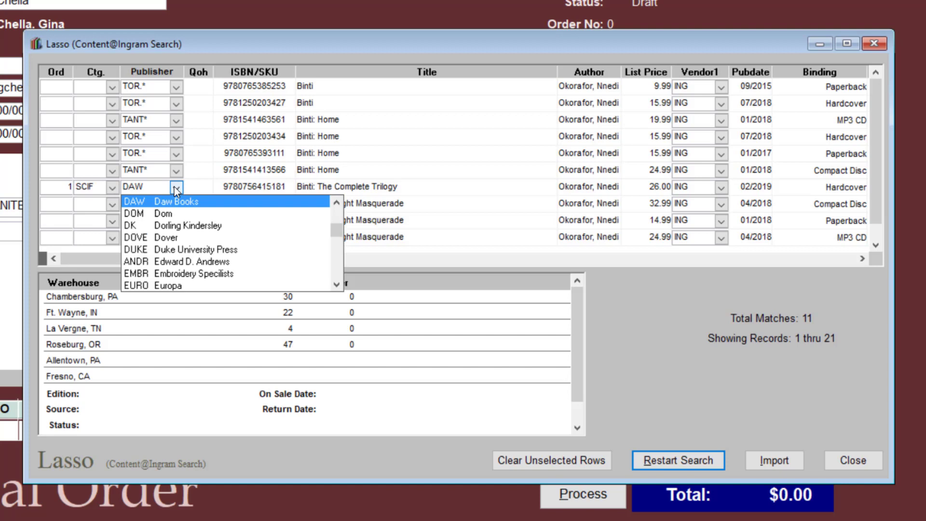
{"action": "left_click", "coordinate": [184, 198]}
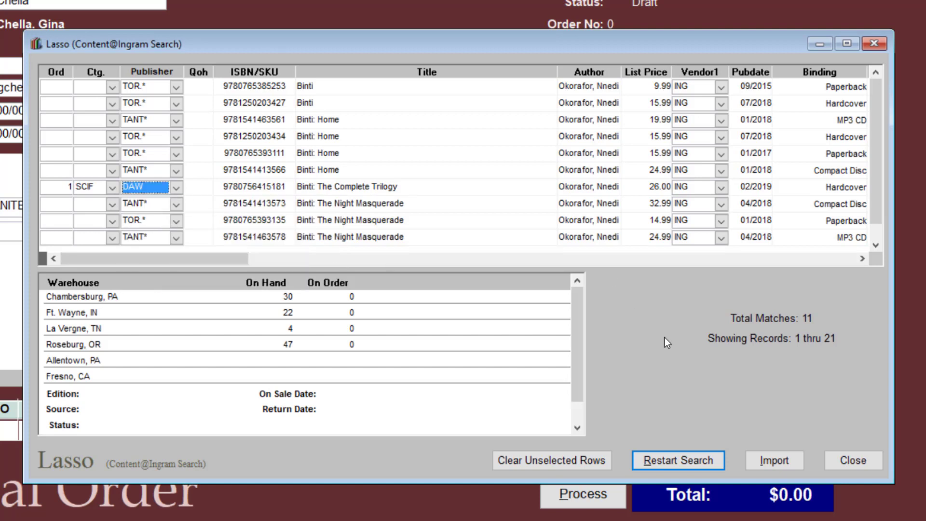
{"action": "left_click", "coordinate": [782, 466]}
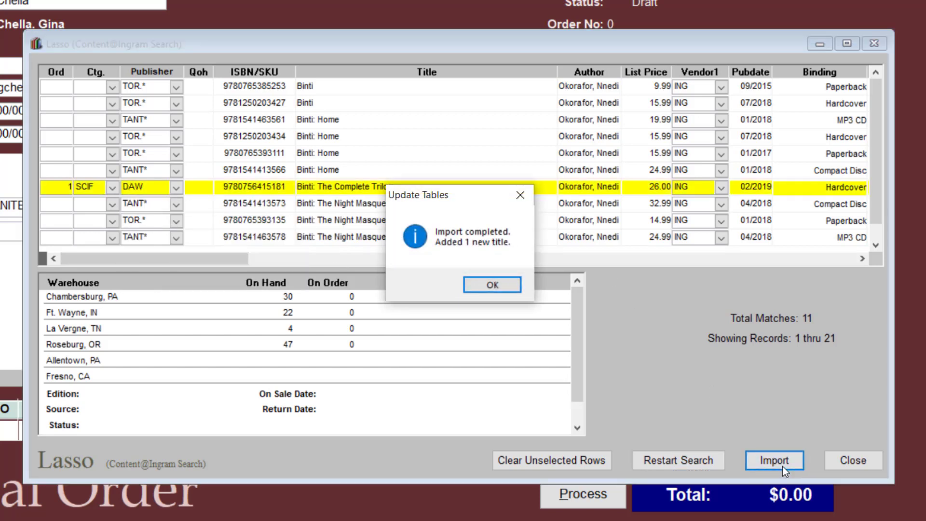
{"action": "left_click", "coordinate": [513, 289]}
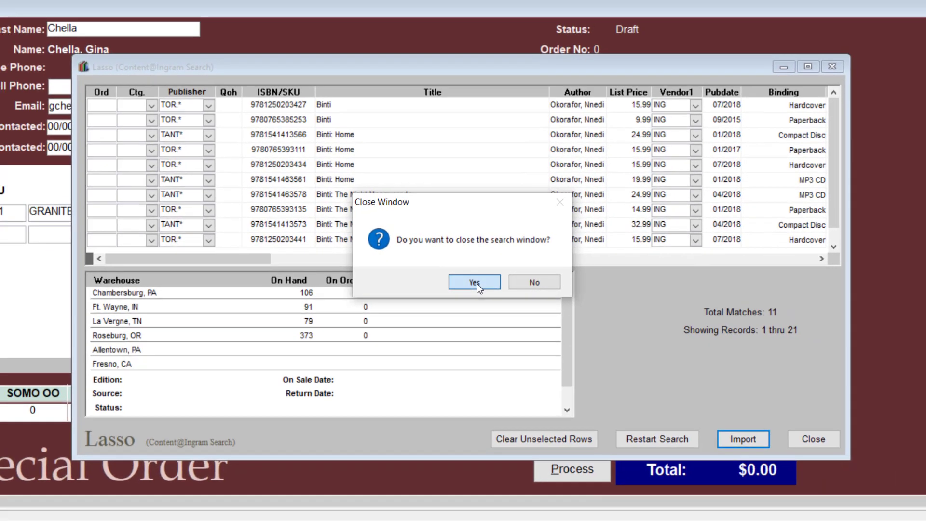
{"action": "left_click", "coordinate": [473, 285]}
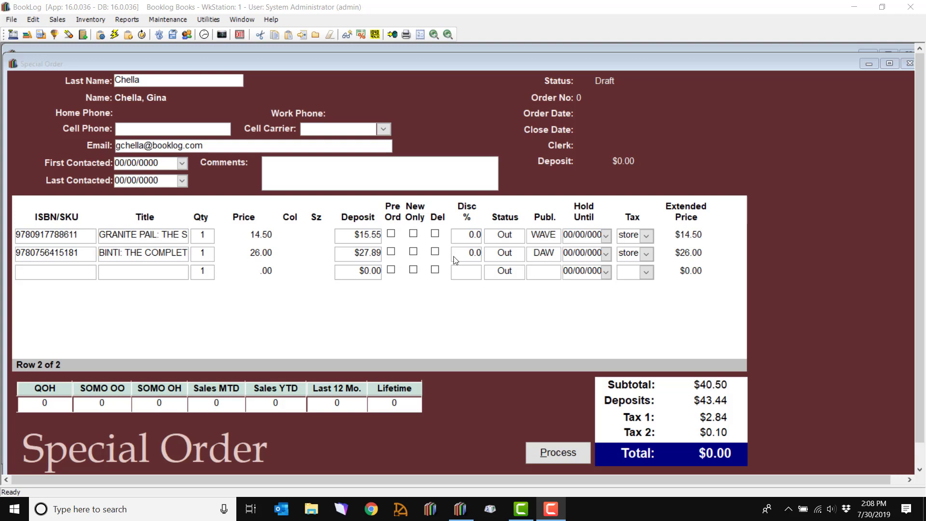
{"action": "left_click", "coordinate": [467, 256]}
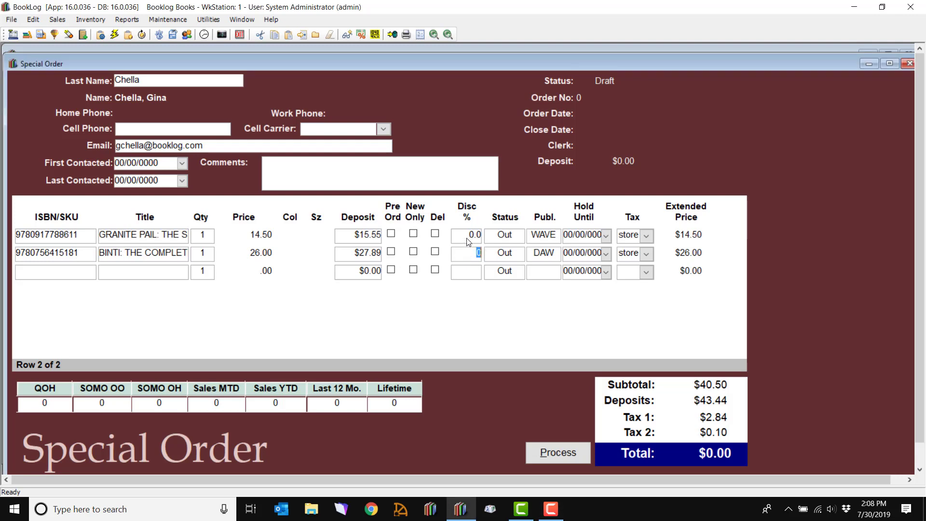
{"action": "left_click", "coordinate": [466, 238]}
{"action": "left_click", "coordinate": [204, 253]}
{"action": "left_click", "coordinate": [207, 237]}
{"action": "left_click", "coordinate": [207, 259]}
- Process the special order as order 443 and print its receipt
{"action": "left_click", "coordinate": [558, 452]}
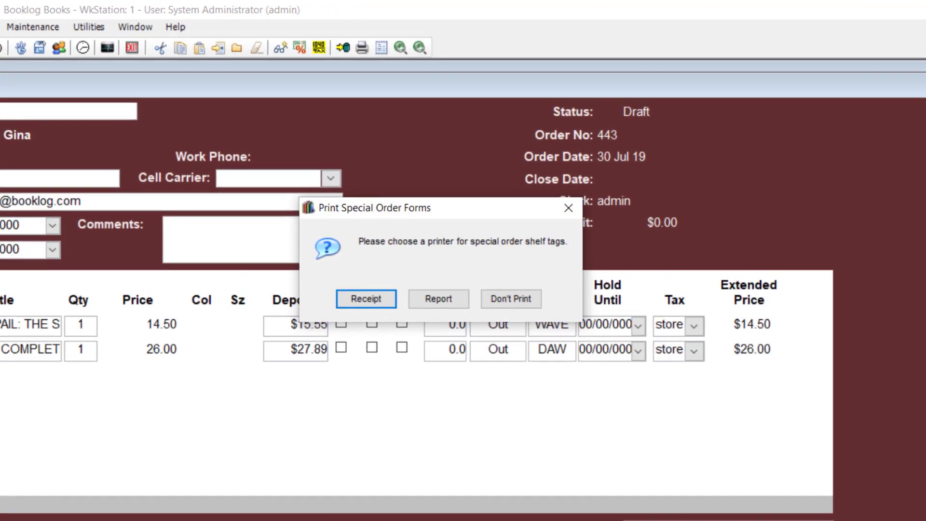
{"action": "left_click", "coordinate": [384, 303]}
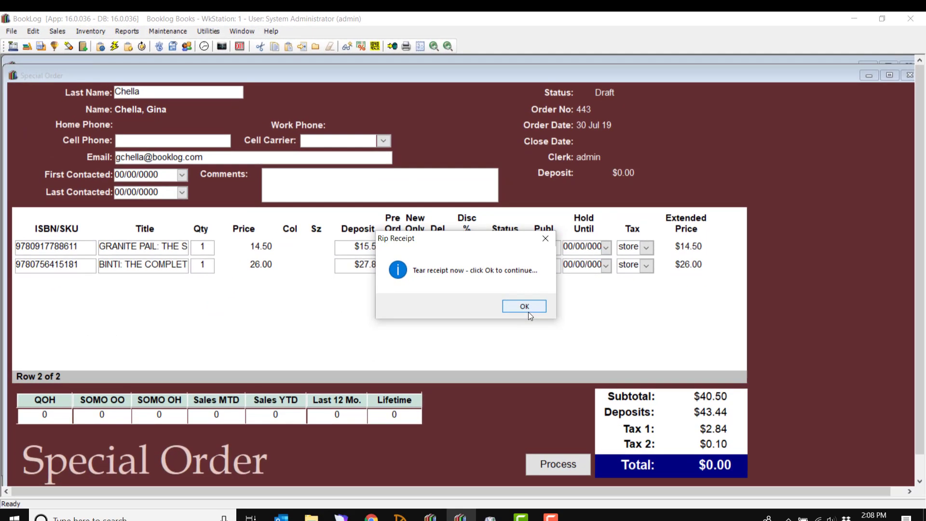
{"action": "left_click", "coordinate": [528, 312]}
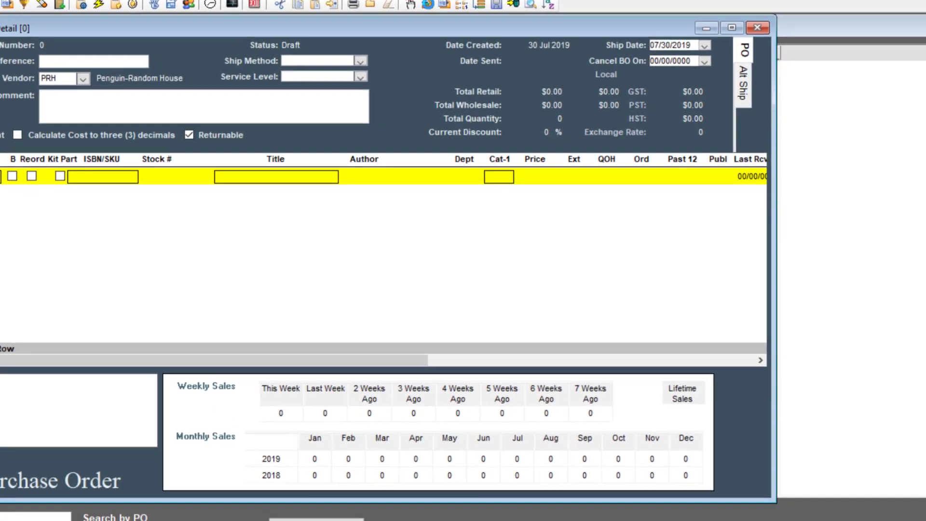
- Add the outstanding Binti trilogy special-order item to the purchase order and scroll to its O# column
{"action": "left_click", "coordinate": [500, 25]}
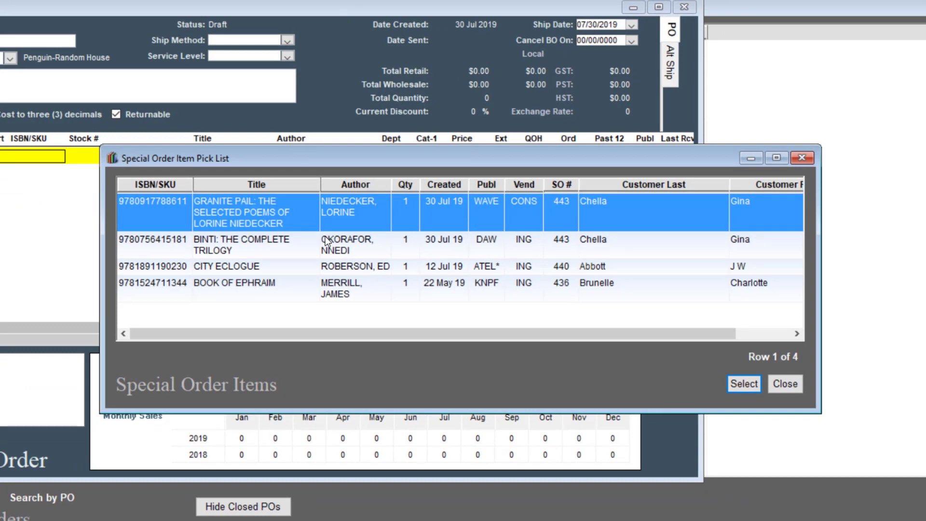
{"action": "left_click", "coordinate": [392, 250], "text": "ctrl"}
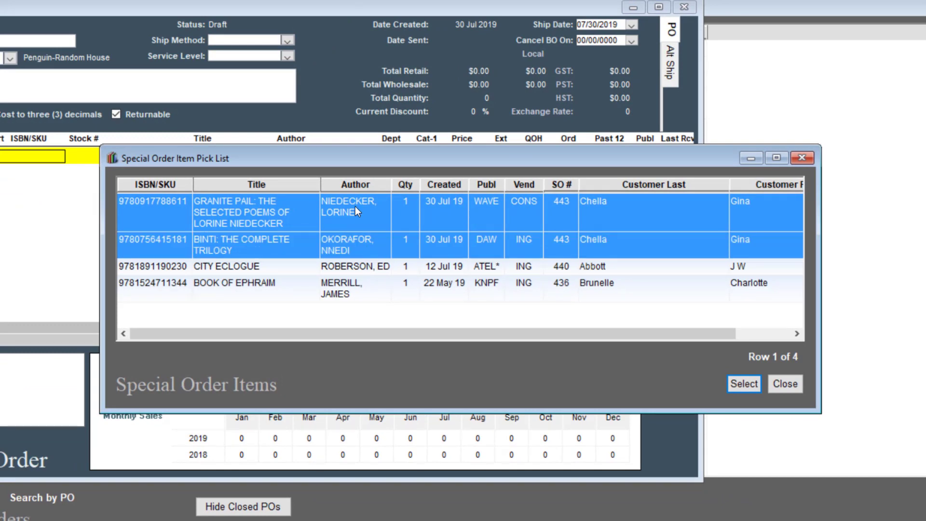
{"action": "left_click", "coordinate": [377, 242]}
{"action": "double_click", "coordinate": [380, 242]}
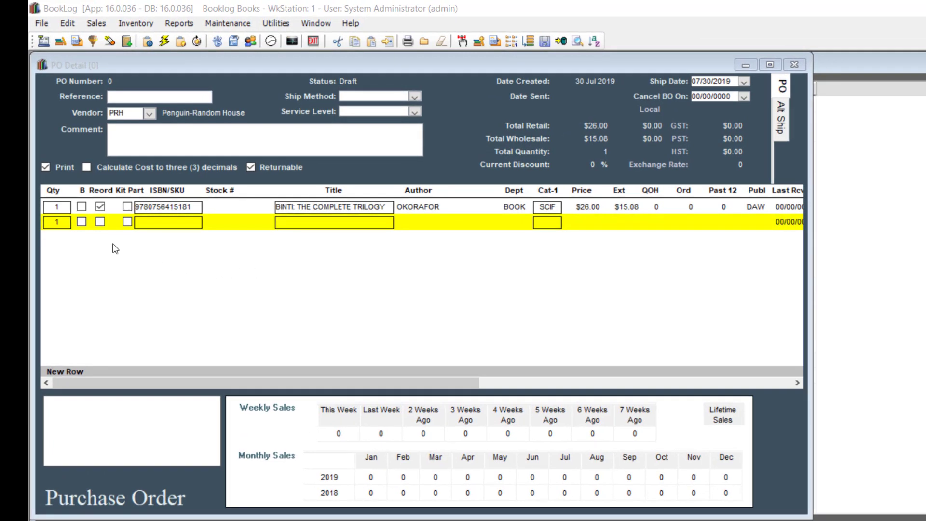
{"action": "left_click", "coordinate": [60, 207]}
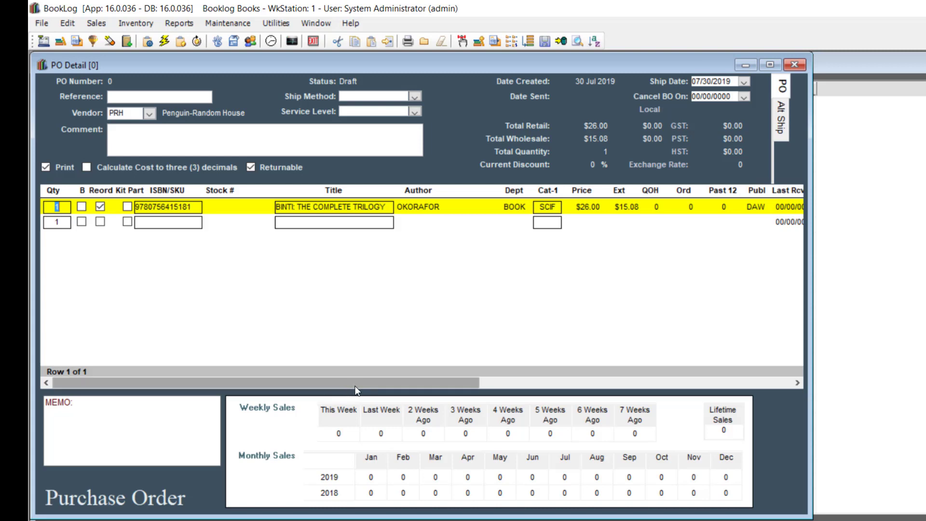
{"action": "left_click_drag", "start_coordinate": [355, 384], "coordinate": [523, 384]}
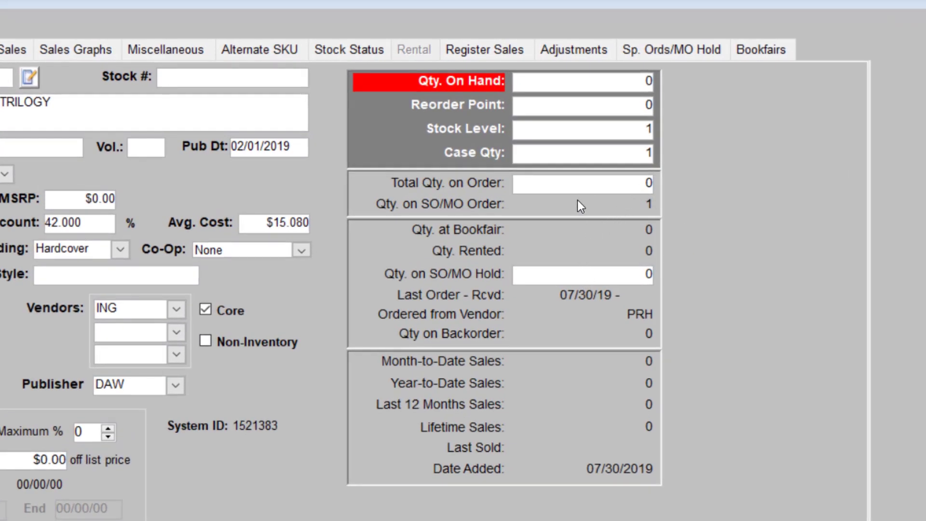
- Review BINTI's on-order, on-hand and special-order hold quantities, then view its special orders
{"action": "left_click", "coordinate": [585, 183]}
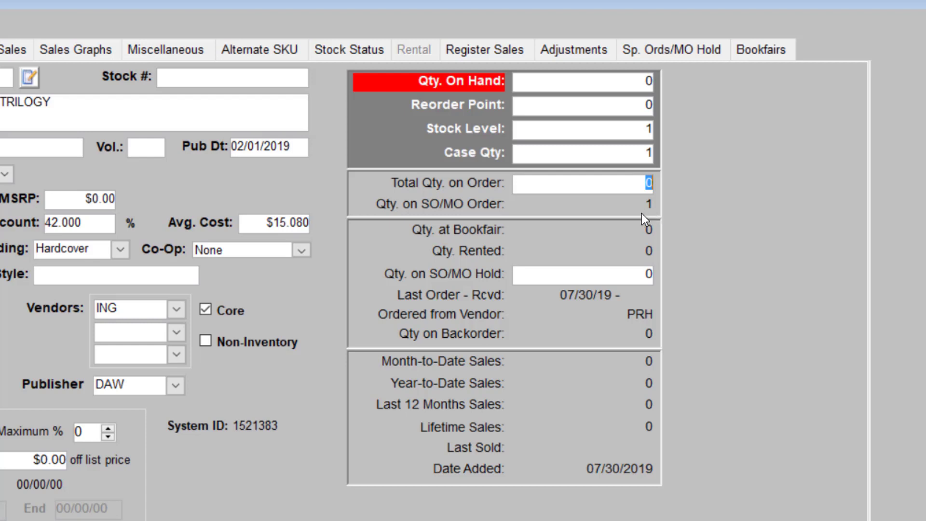
{"action": "left_click", "coordinate": [635, 82]}
{"action": "left_click", "coordinate": [626, 276]}
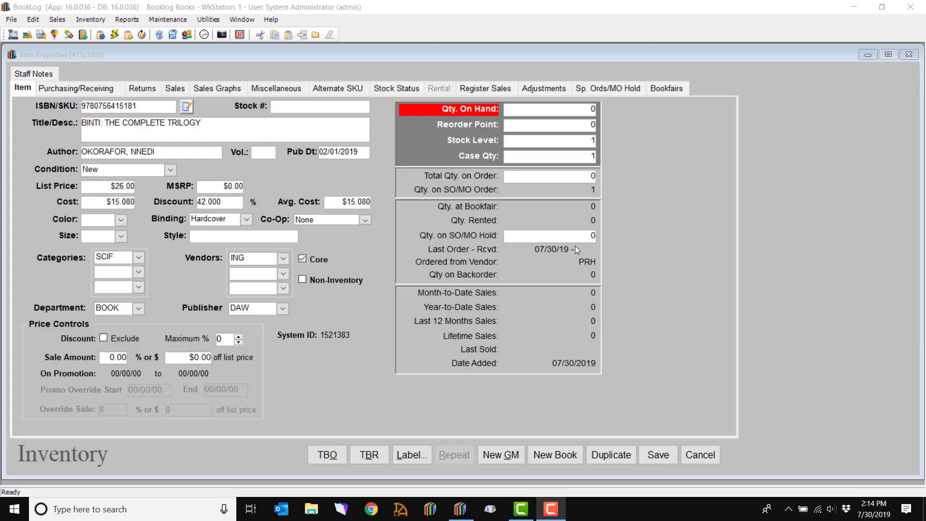
{"action": "left_click", "coordinate": [629, 94]}
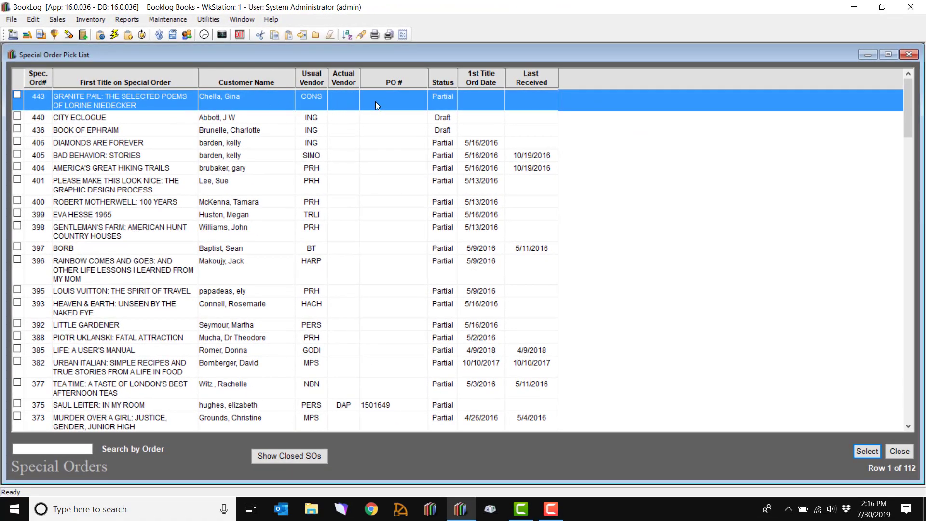
- Open the Granite Pail special order from the pick list
{"action": "double_click", "coordinate": [419, 101]}
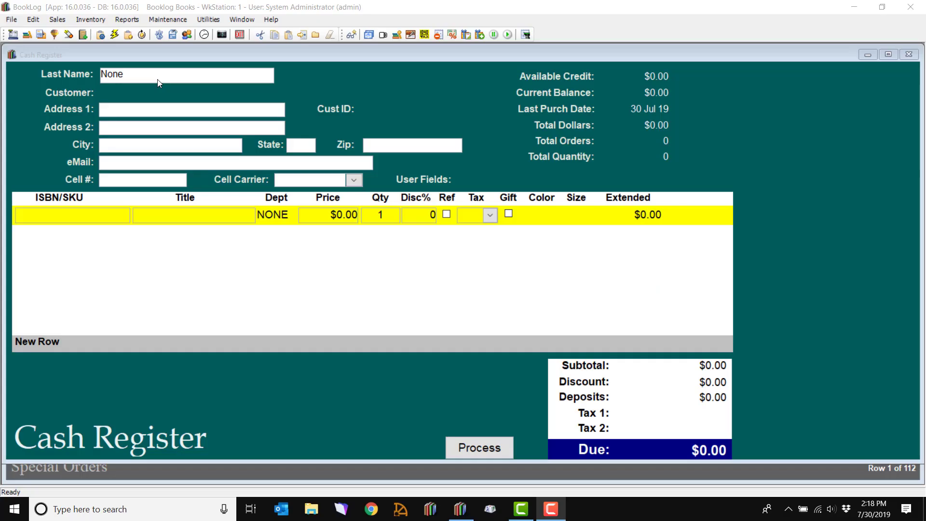
- Look up the customer's account at the Cash Register by last name
{"action": "type", "text": "chell"}
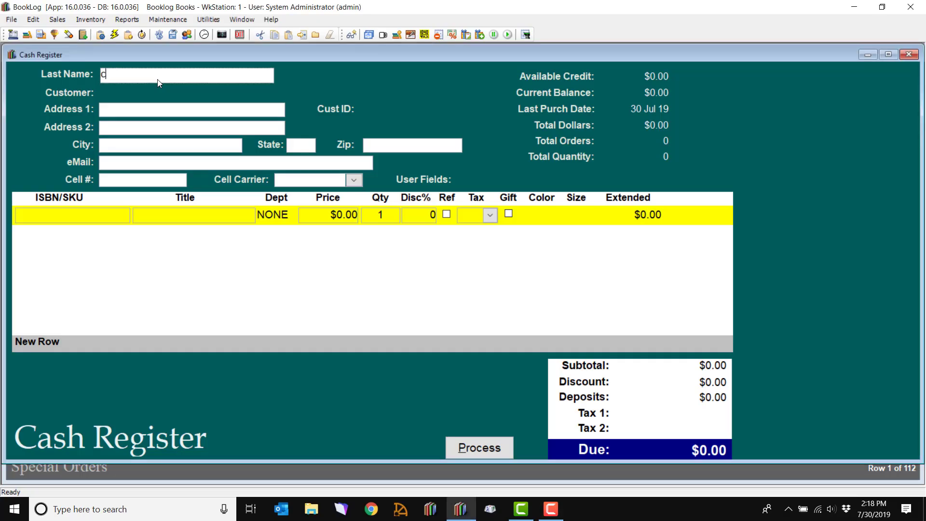
{"action": "type", "text": "a"}
{"action": "key", "text": "Return"}
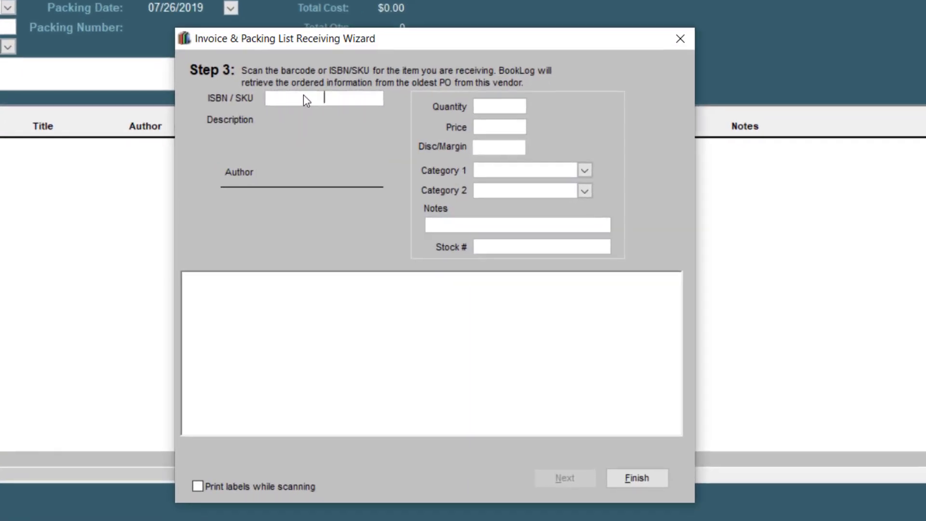
- Paste the Granite Pail ISBN into the receiving lookup and set quantity 1
{"action": "right_click", "coordinate": [302, 97]}
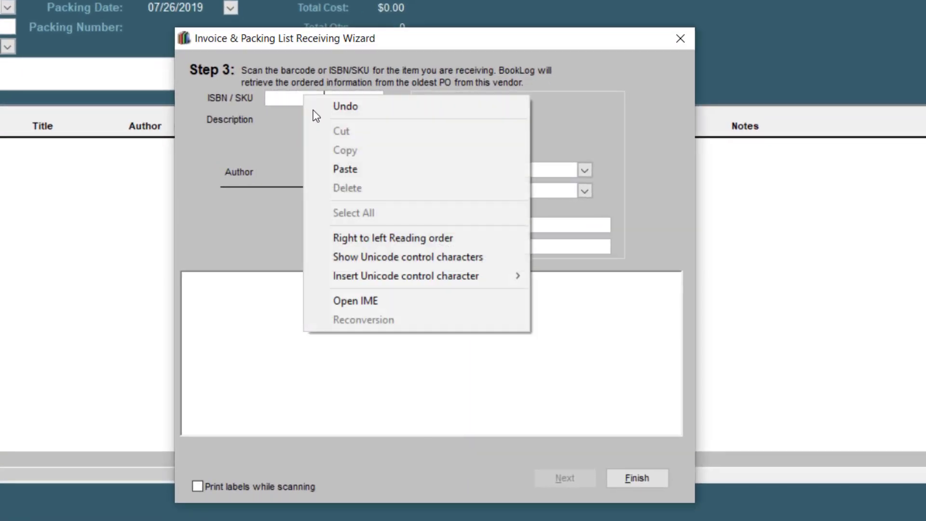
{"action": "left_click", "coordinate": [337, 166]}
{"action": "key", "text": "Return"}
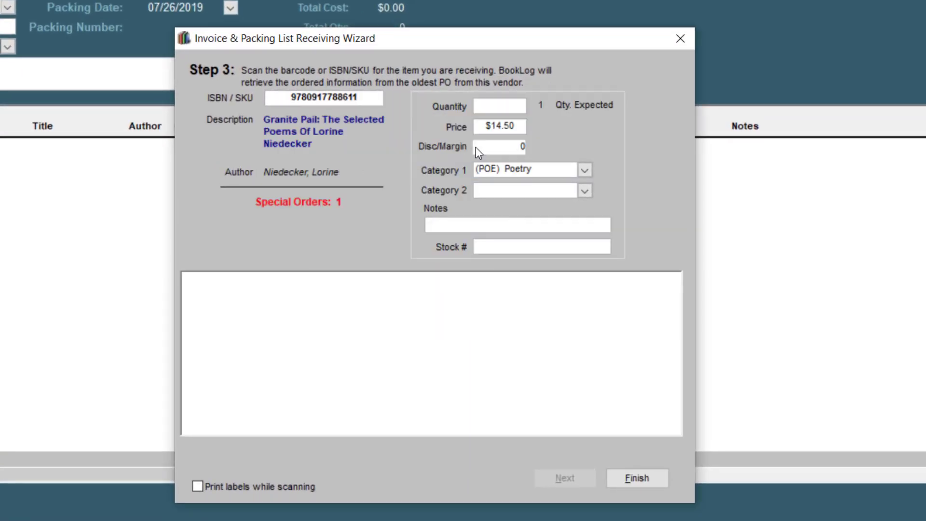
{"action": "type", "text": "1"}
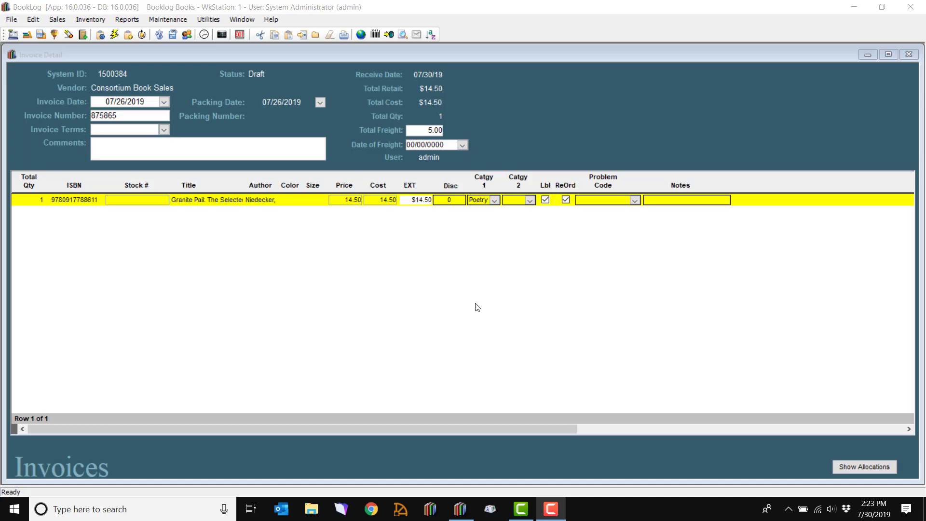
- Save and post the invoice, printing special-order shelf tags on the Star HSP7000 Receipt printer
{"action": "left_click", "coordinate": [390, 37]}
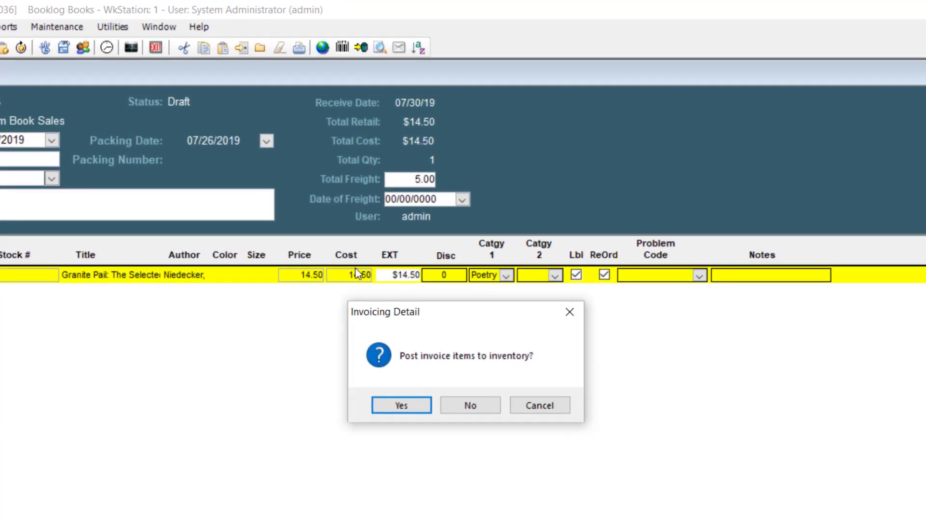
{"action": "left_click", "coordinate": [401, 405]}
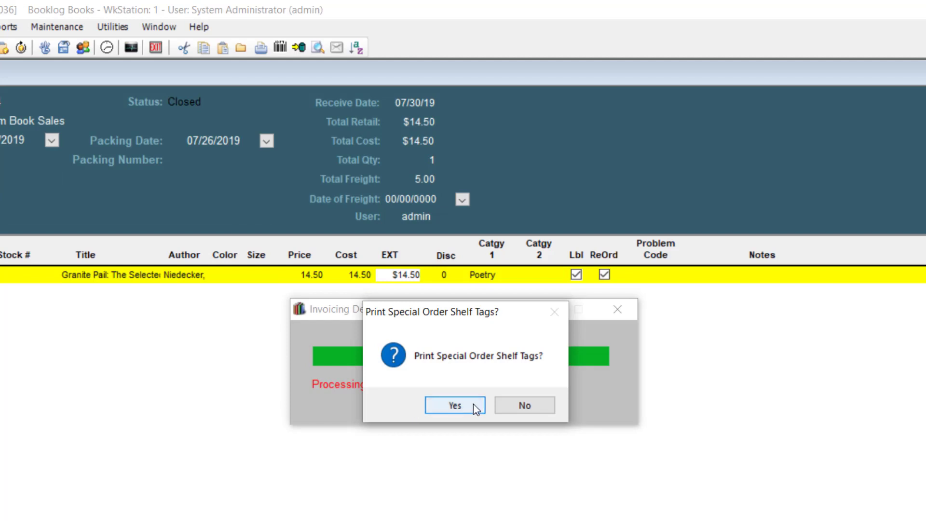
{"action": "left_click", "coordinate": [474, 405]}
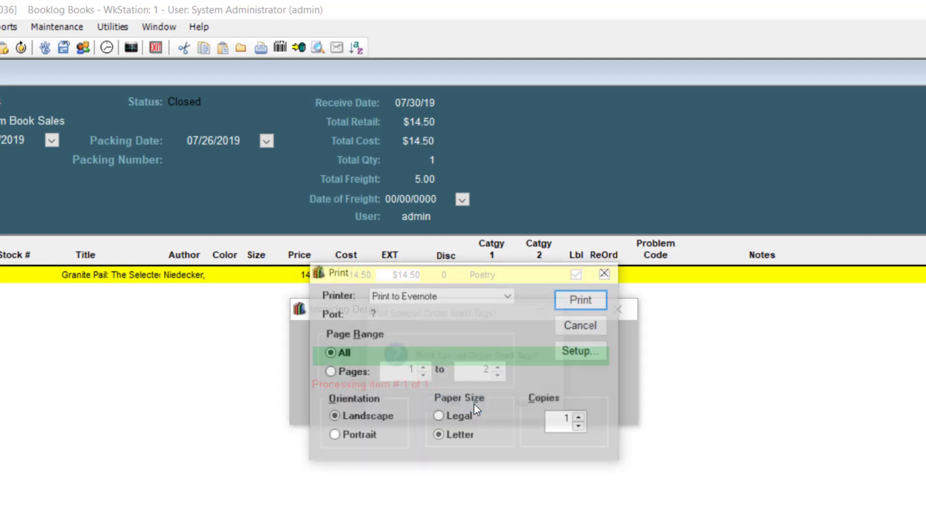
{"action": "left_click", "coordinate": [515, 301]}
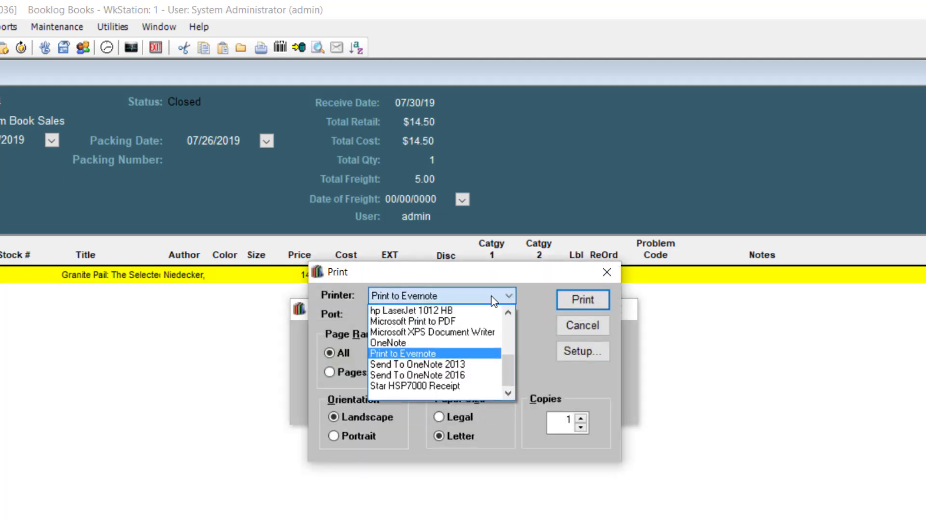
{"action": "left_click", "coordinate": [416, 385]}
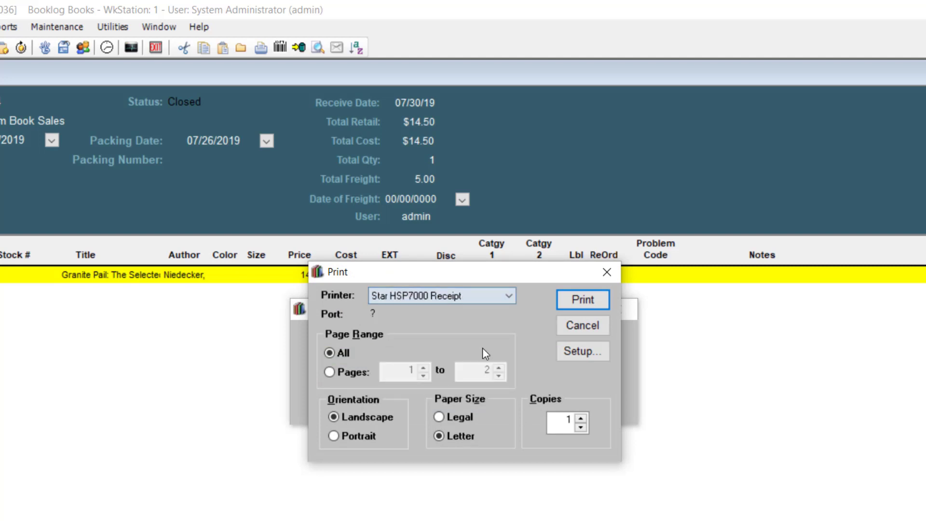
{"action": "left_click", "coordinate": [583, 299]}
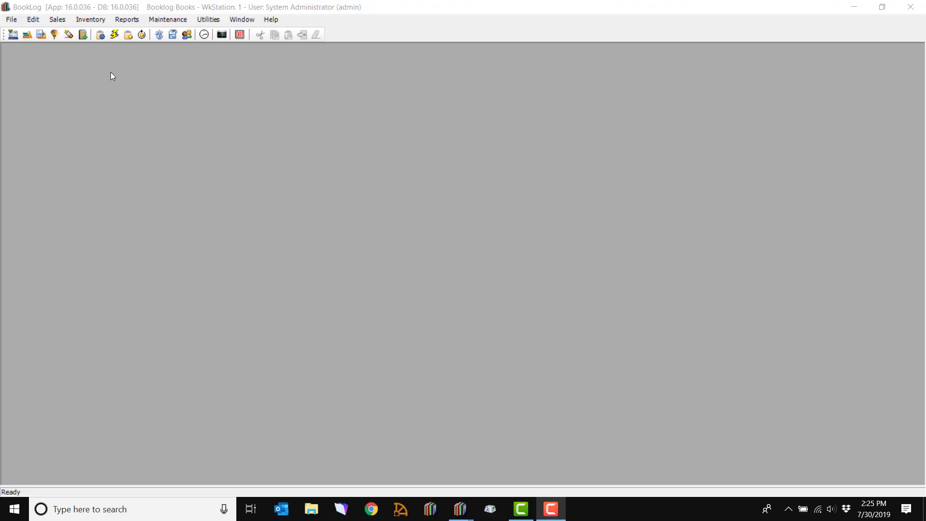
- Open the Inventory menu to reach the stock allocation command
{"action": "left_click", "coordinate": [98, 22]}
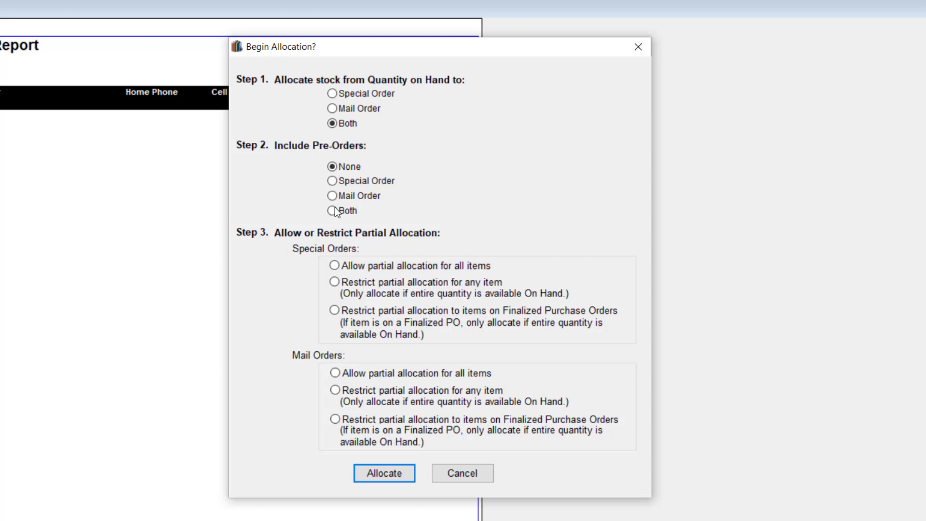
- Allocate stock to Special Orders only, including pre-orders, allowing partial allocation for all items
{"action": "left_click", "coordinate": [390, 94]}
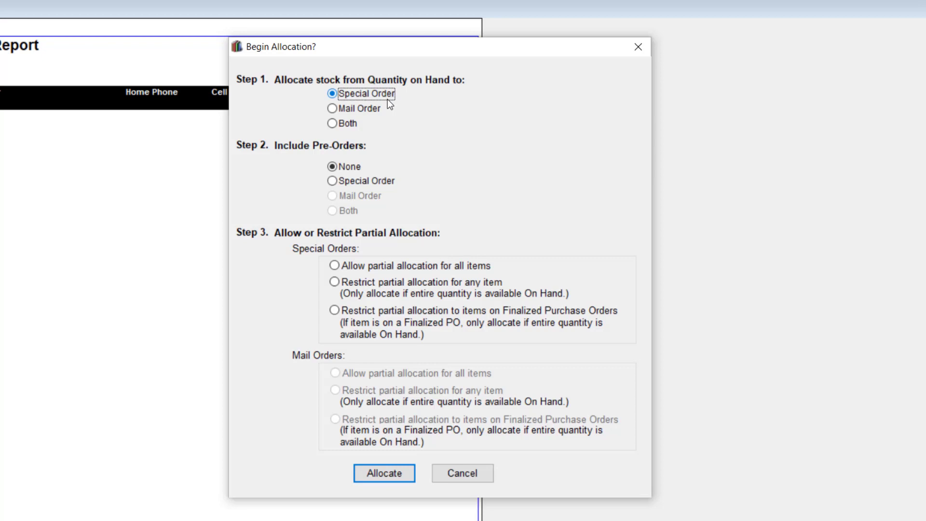
{"action": "left_click", "coordinate": [366, 186]}
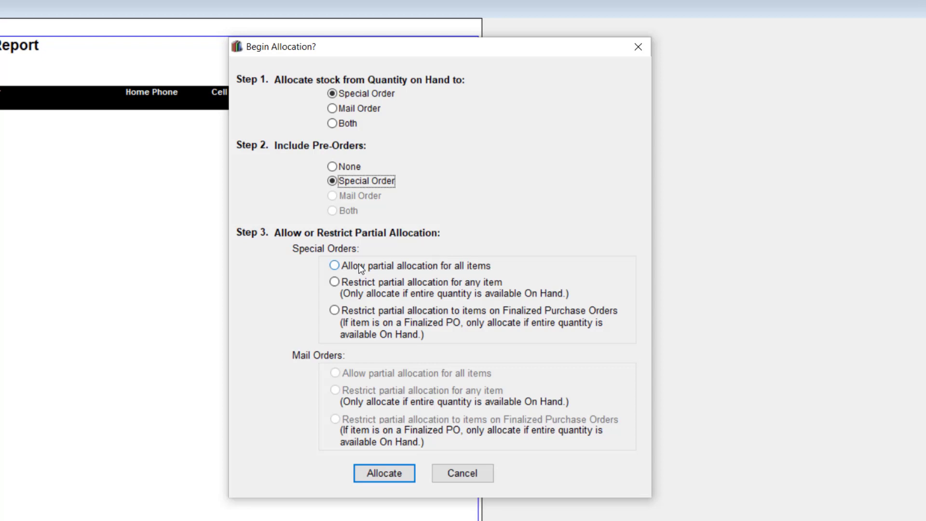
{"action": "left_click", "coordinate": [338, 265]}
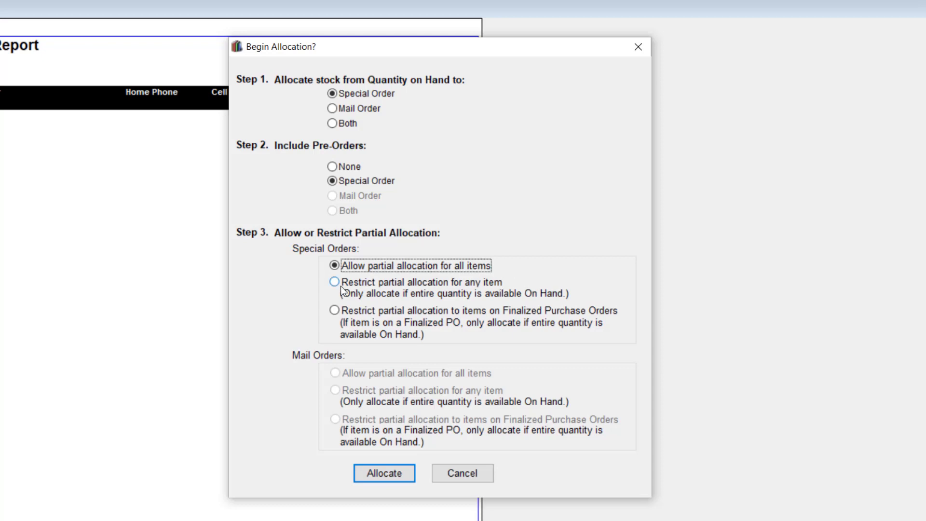
{"action": "left_click", "coordinate": [524, 282]}
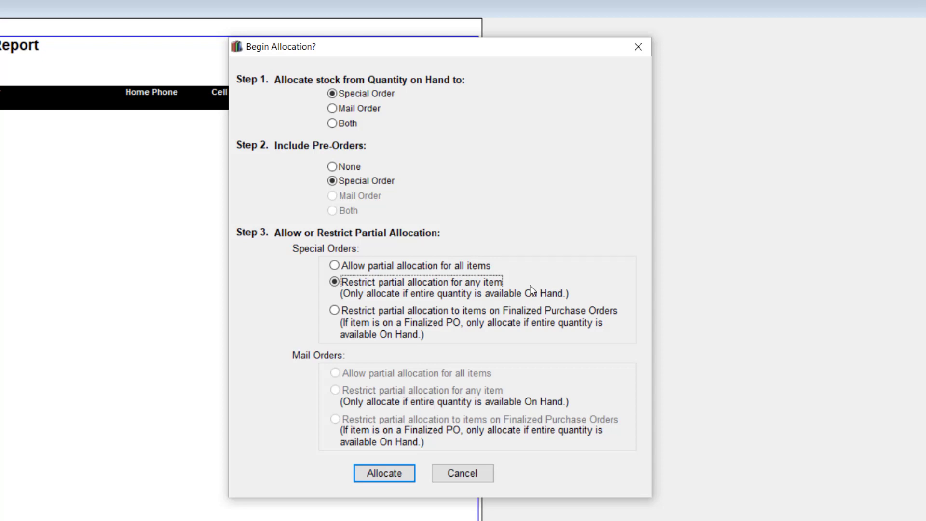
{"action": "left_click", "coordinate": [379, 311]}
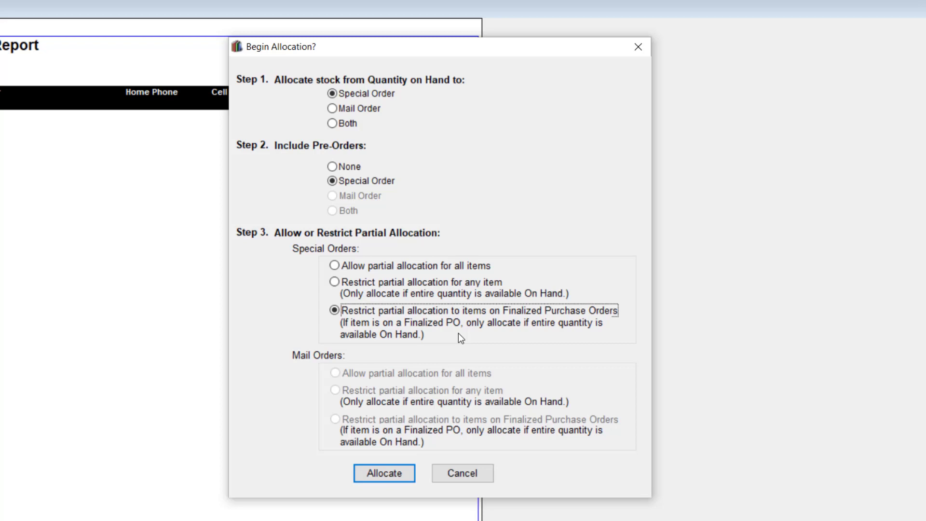
{"action": "left_click", "coordinate": [333, 266]}
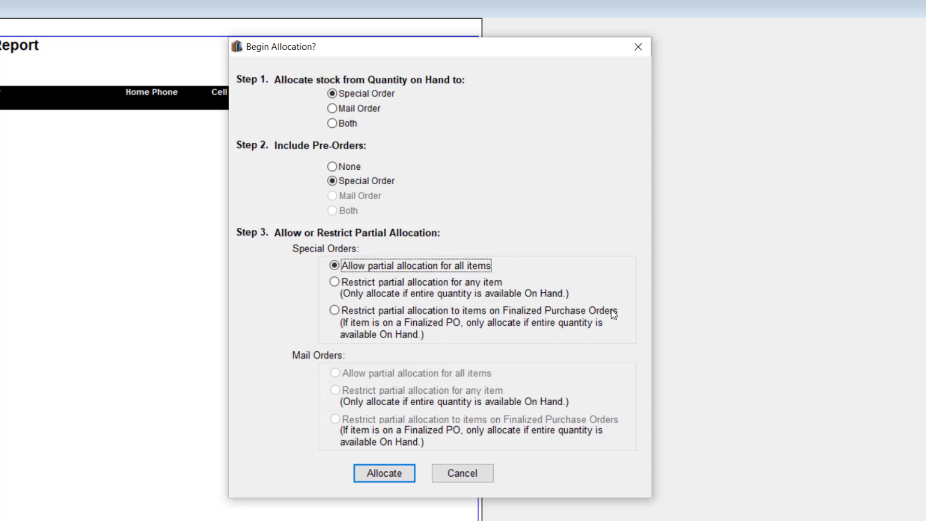
{"action": "left_click", "coordinate": [408, 474]}
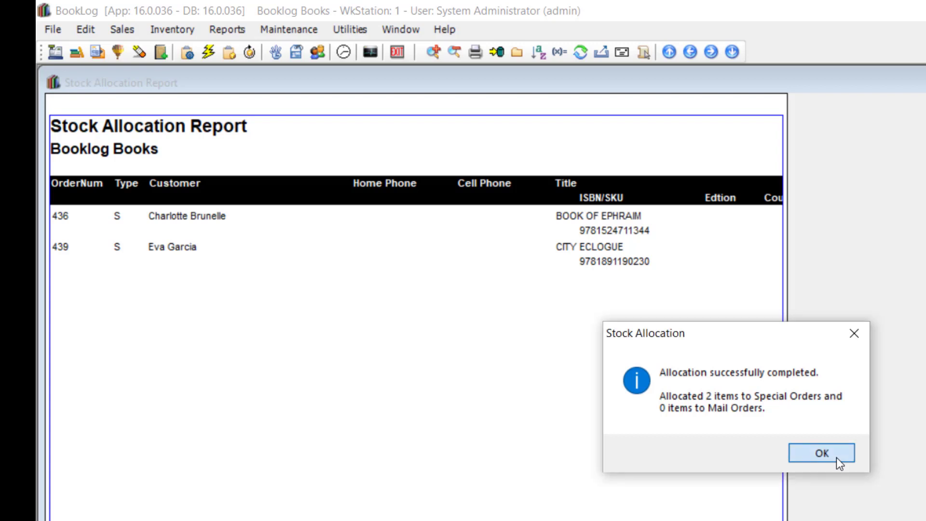
- Dismiss the Stock Allocation success message
{"action": "left_click", "coordinate": [832, 456]}
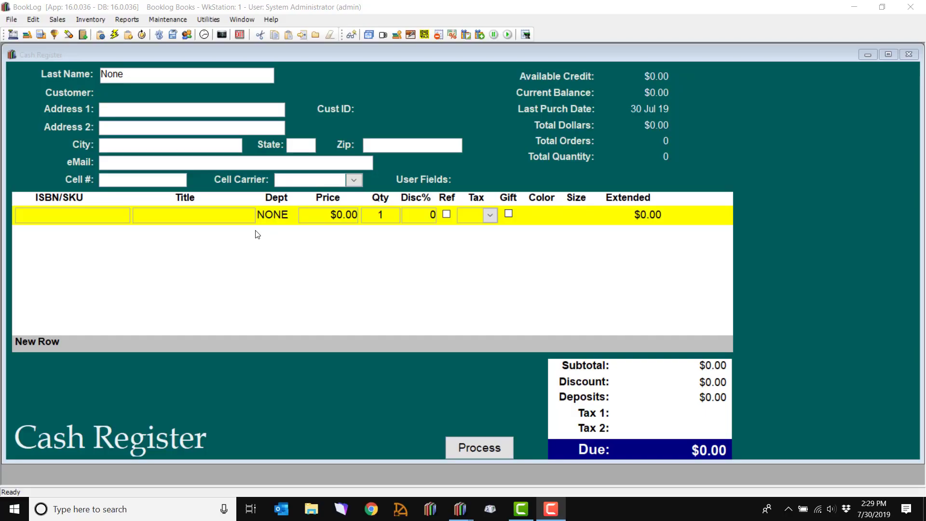
- Load the customer's account at the register by last name
{"action": "left_click", "coordinate": [178, 80]}
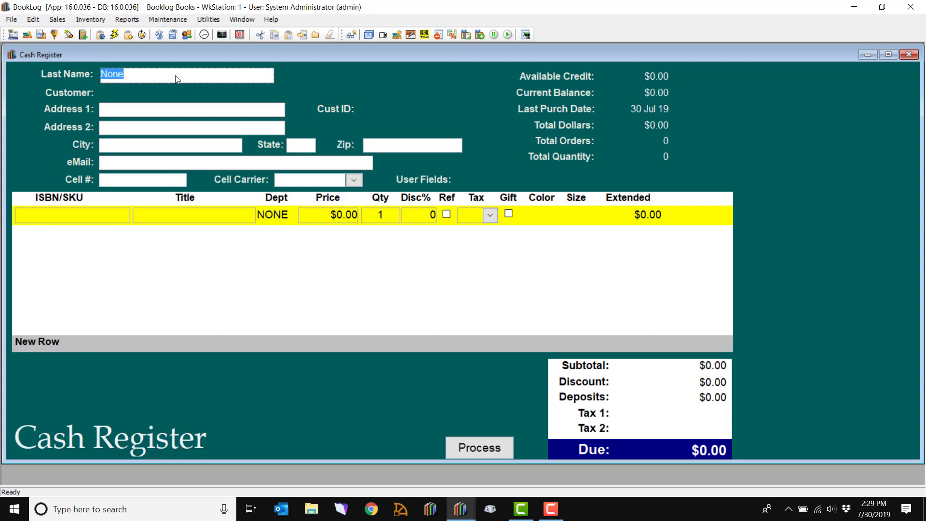
{"action": "type", "text": "chella"}
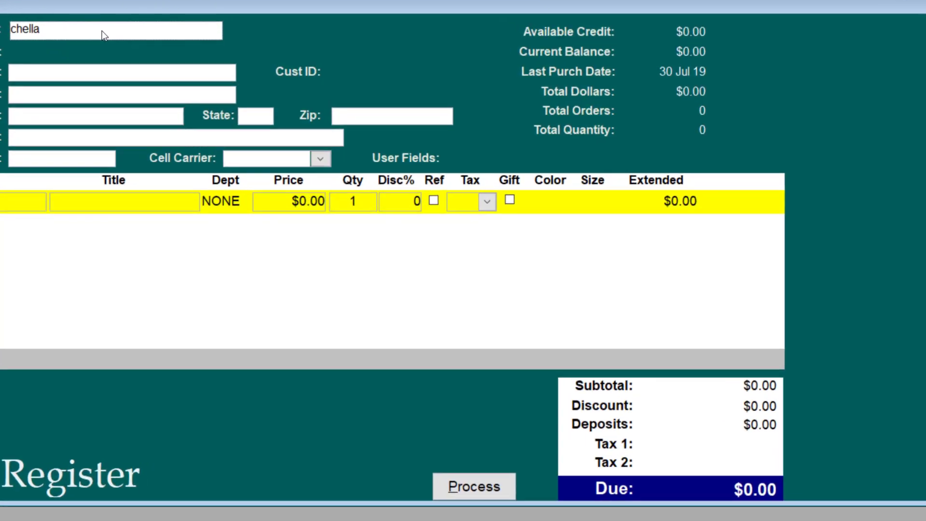
{"action": "key", "text": "Return"}
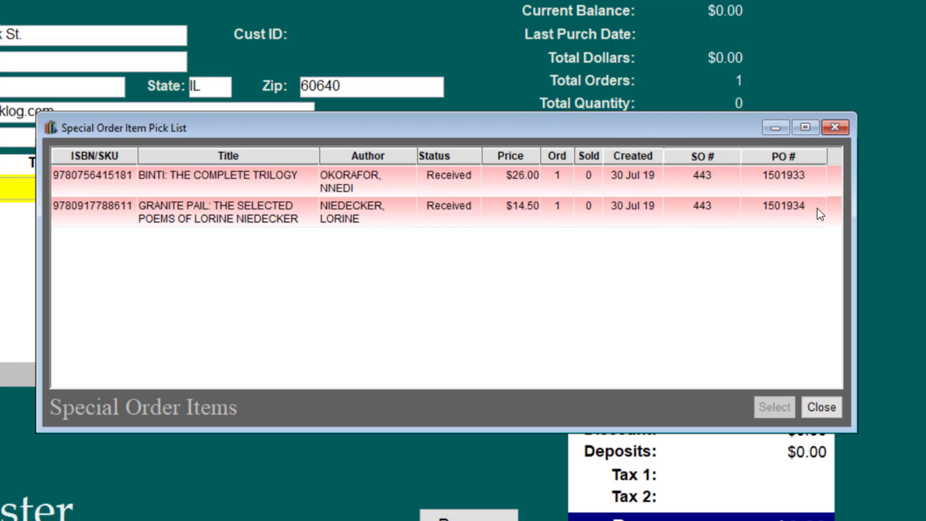
- Add the BINTI: THE COMPLETE TRILOGY and GRANITE PAIL special-order items to the sale
{"action": "left_click", "coordinate": [414, 180]}
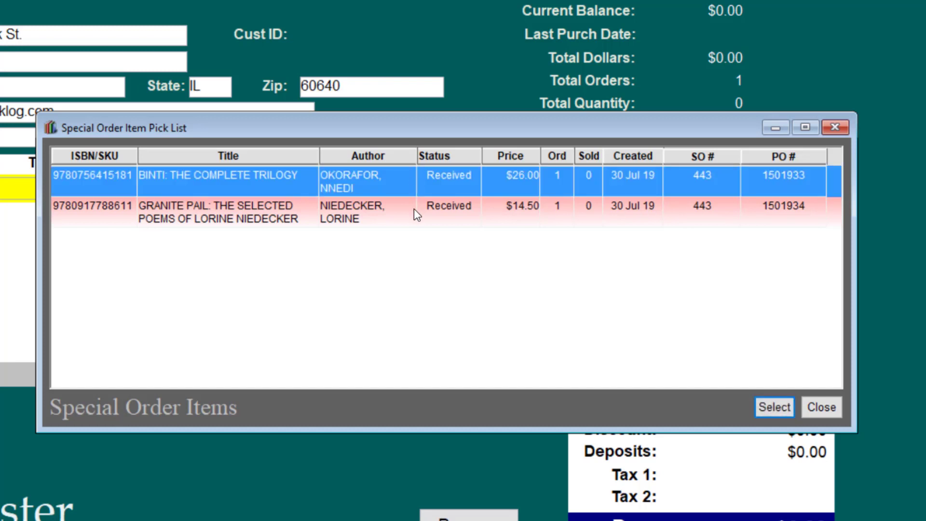
{"action": "left_click", "coordinate": [413, 208], "text": "ctrl"}
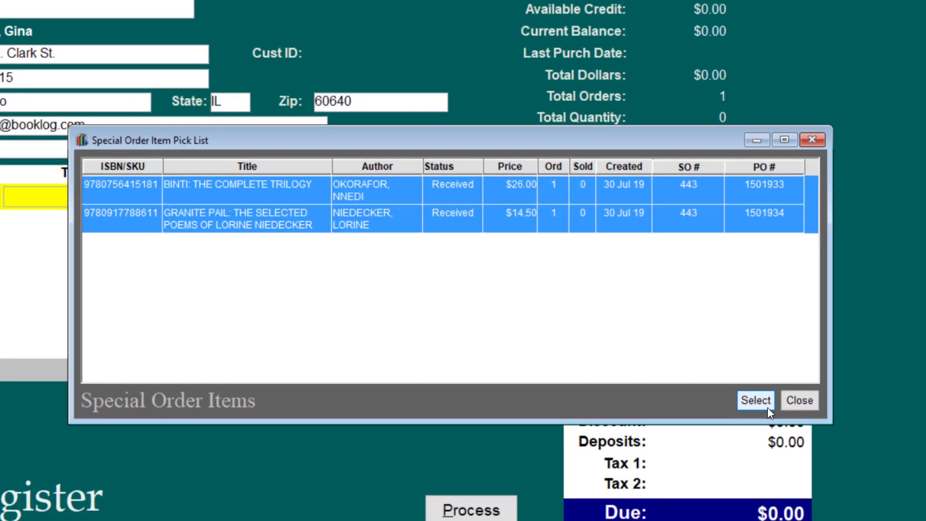
{"action": "left_click", "coordinate": [786, 413]}
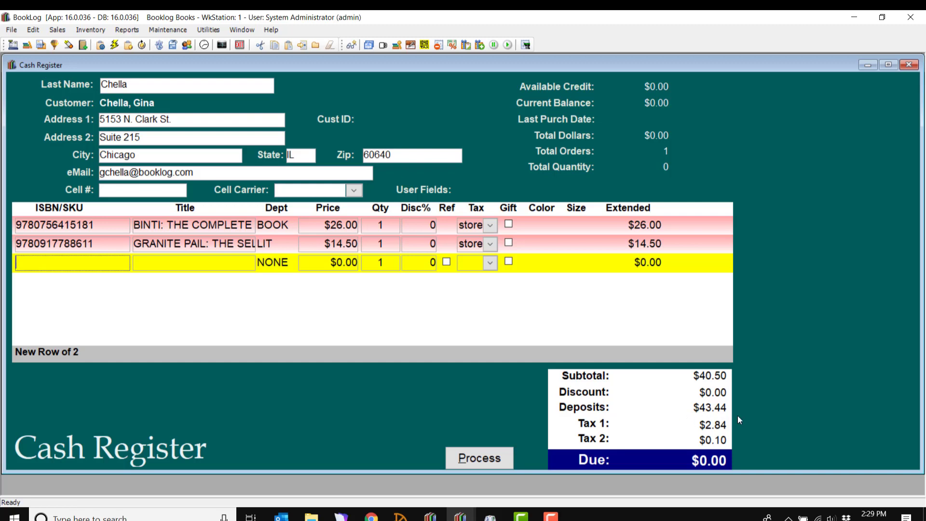
- Pay the zero-balance sale of both books using the plug-in total
{"action": "left_click", "coordinate": [504, 461]}
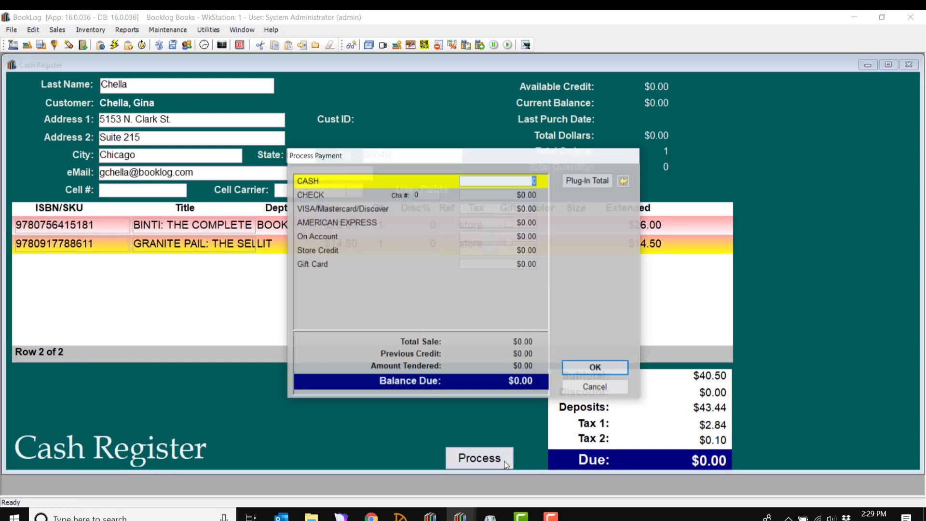
{"action": "left_click", "coordinate": [597, 185]}
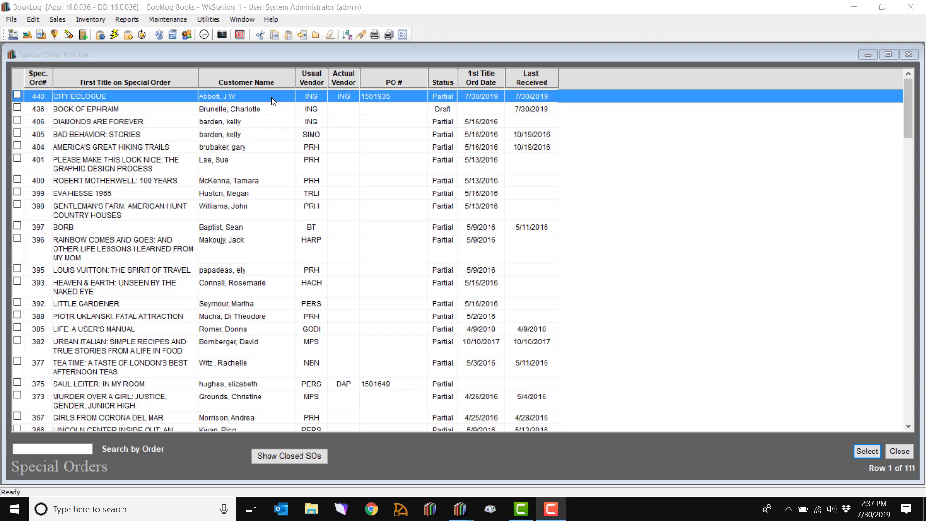
- Mark CITY ECLOGUE order 440 Sold, process it, and print its receipt
{"action": "double_click", "coordinate": [271, 97]}
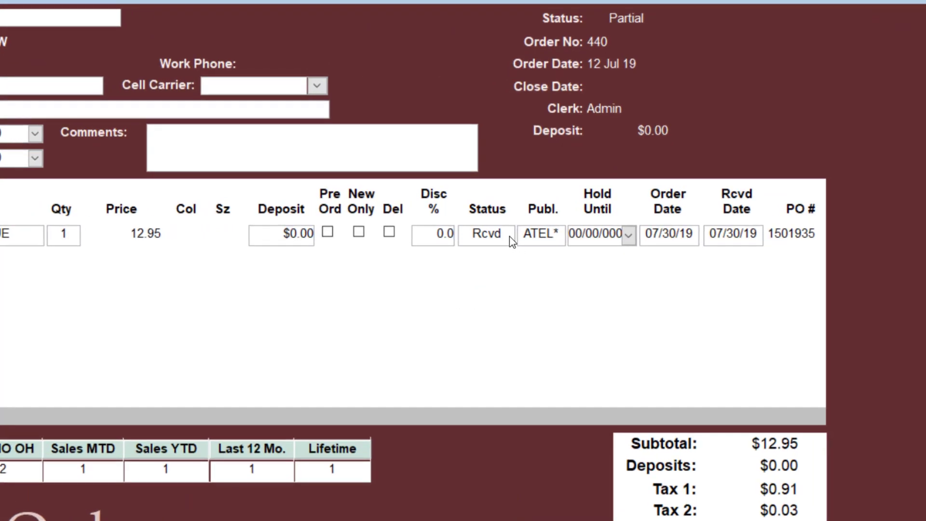
{"action": "left_click", "coordinate": [509, 236]}
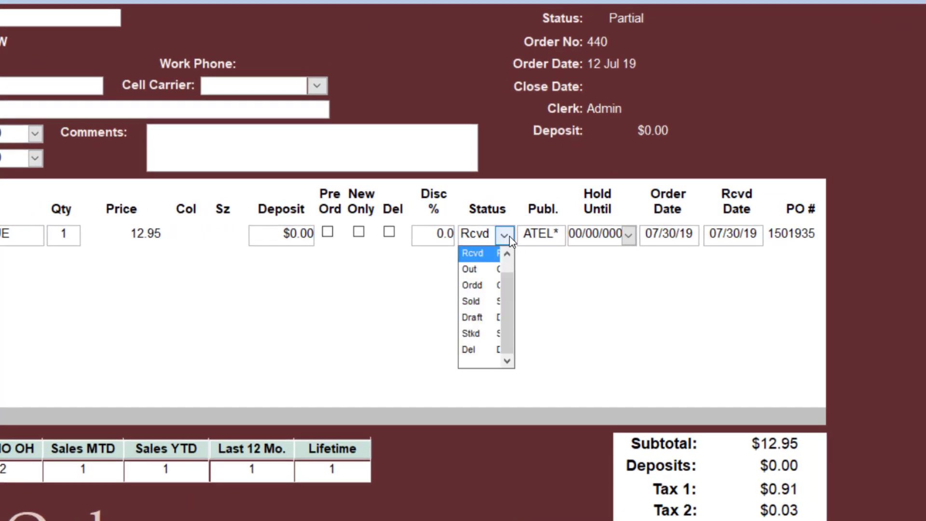
{"action": "left_click", "coordinate": [476, 307]}
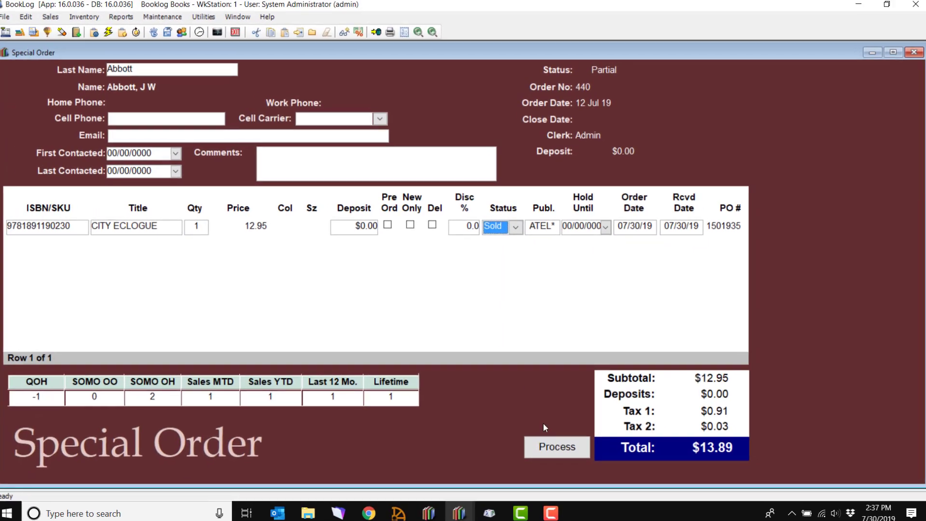
{"action": "left_click", "coordinate": [557, 444]}
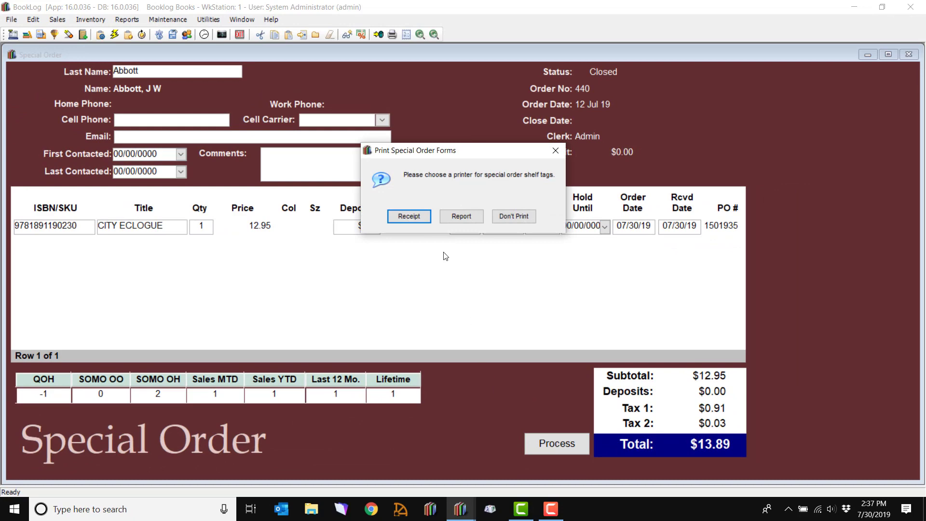
{"action": "left_click", "coordinate": [422, 219]}
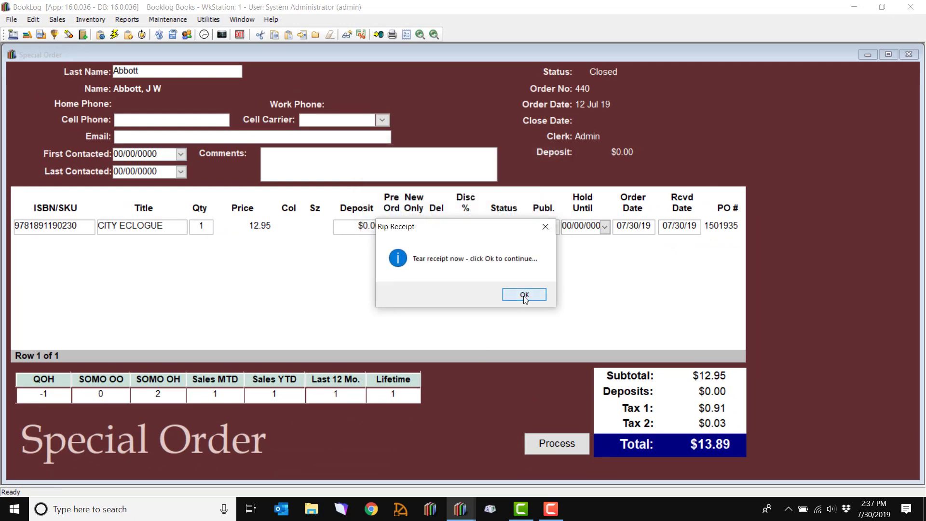
{"action": "left_click", "coordinate": [524, 294]}
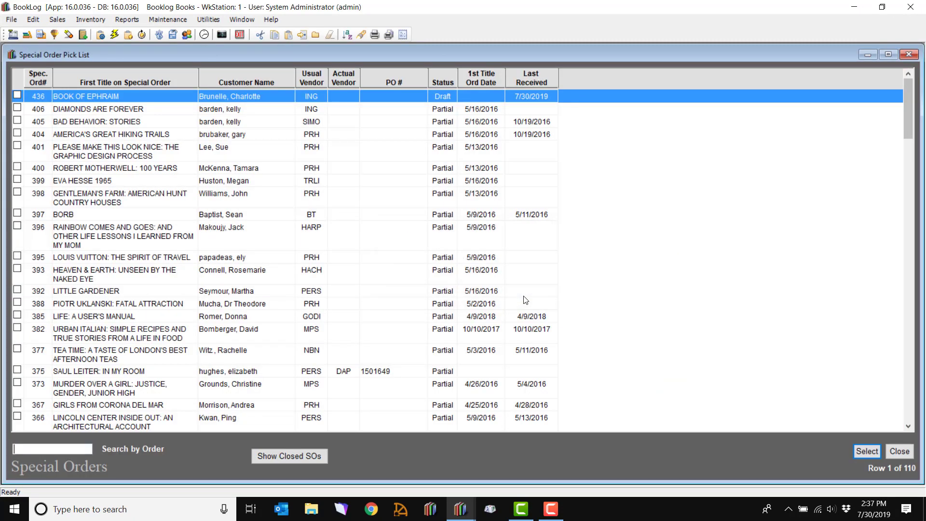
- Show closed orders and delete closed order 440, confirming both prompts
{"action": "left_click", "coordinate": [305, 456]}
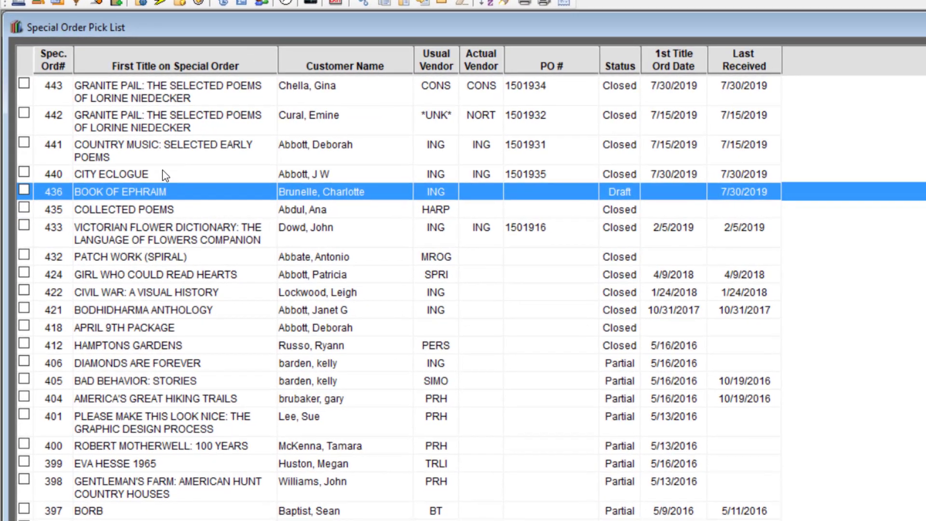
{"action": "left_click", "coordinate": [120, 173]}
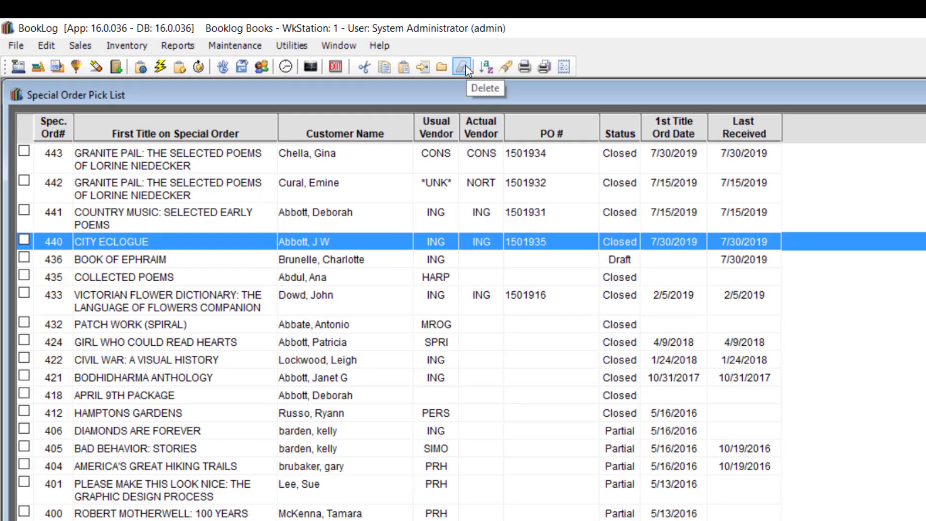
{"action": "left_click", "coordinate": [465, 64]}
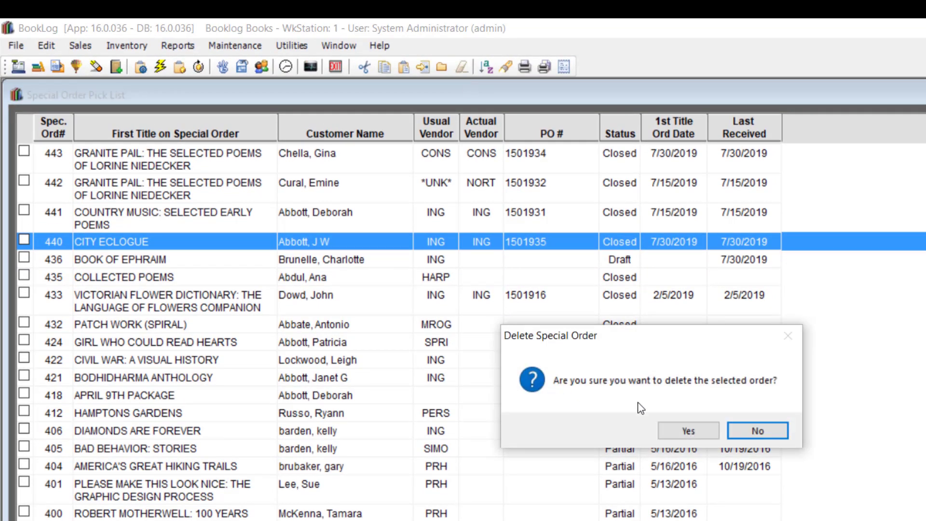
{"action": "left_click", "coordinate": [691, 430]}
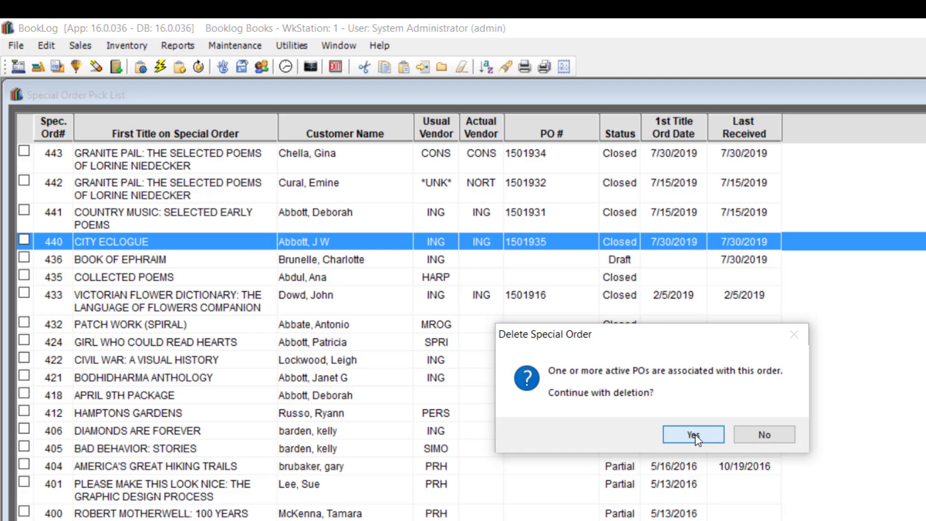
{"action": "left_click", "coordinate": [695, 434]}
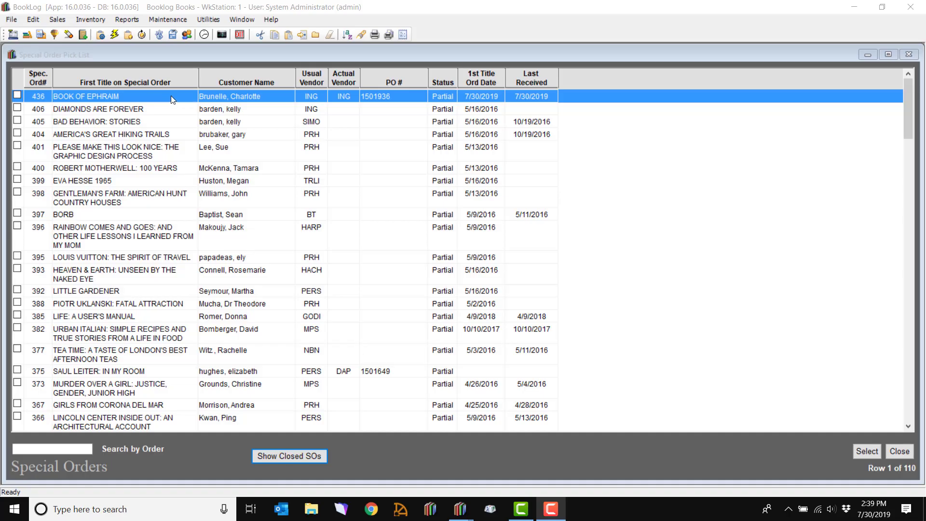
- Set order 436's BOOK OF EPHRAIM item to Stkd, process it, and print a receipt
{"action": "double_click", "coordinate": [171, 100]}
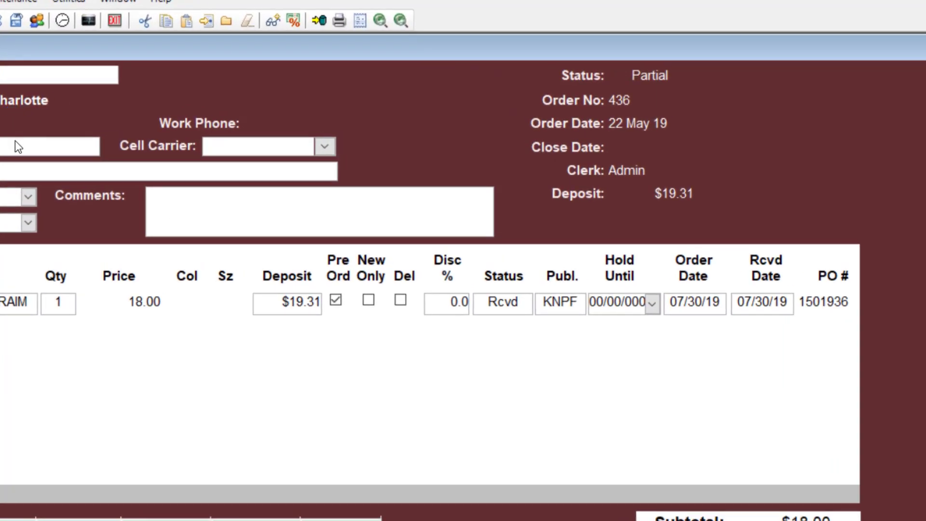
{"action": "left_click", "coordinate": [527, 305]}
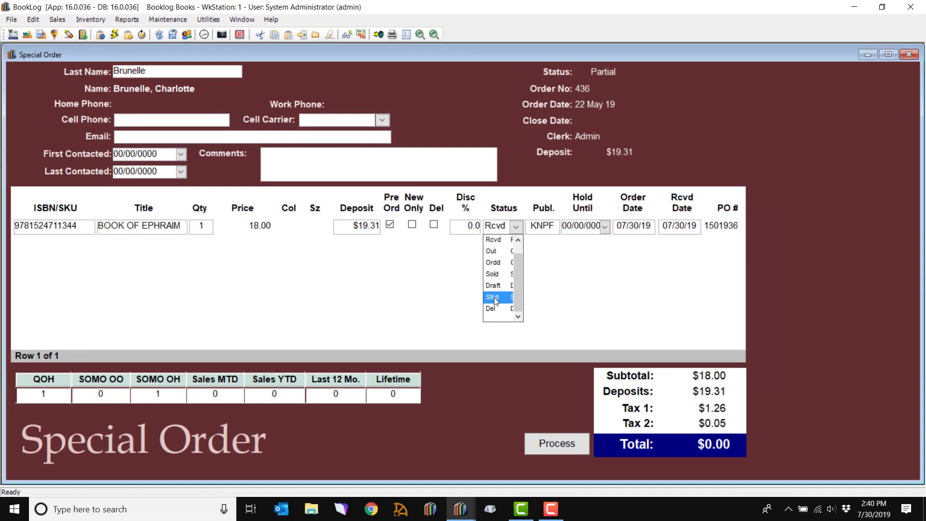
{"action": "left_click", "coordinate": [487, 407]}
{"action": "left_click", "coordinate": [555, 441]}
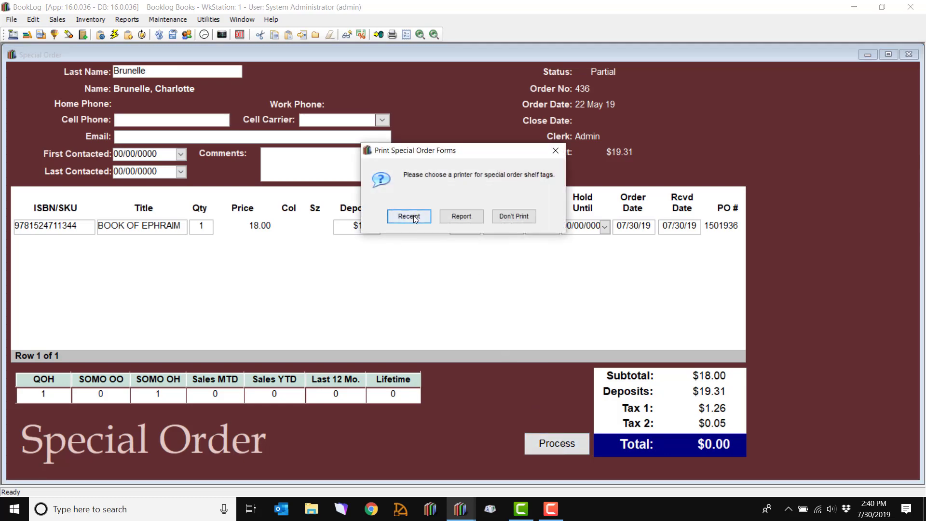
{"action": "left_click", "coordinate": [418, 217]}
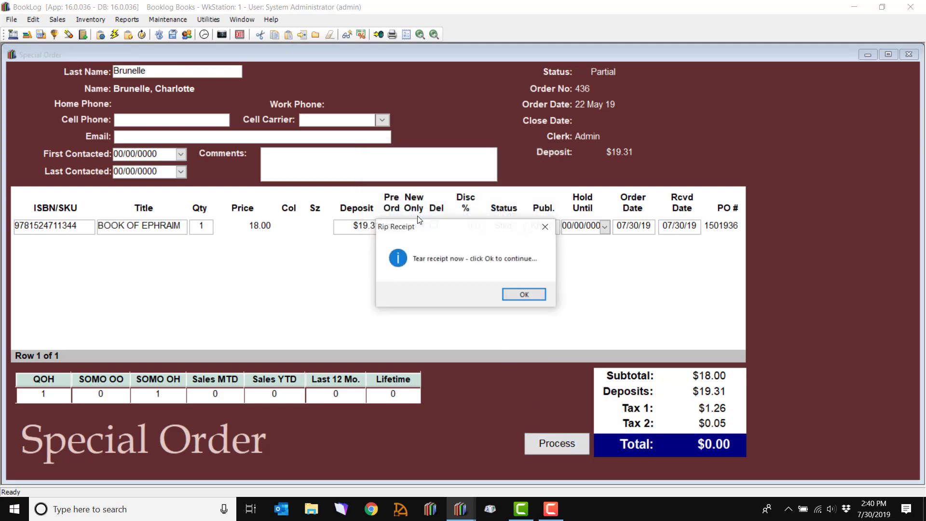
{"action": "left_click", "coordinate": [530, 293]}
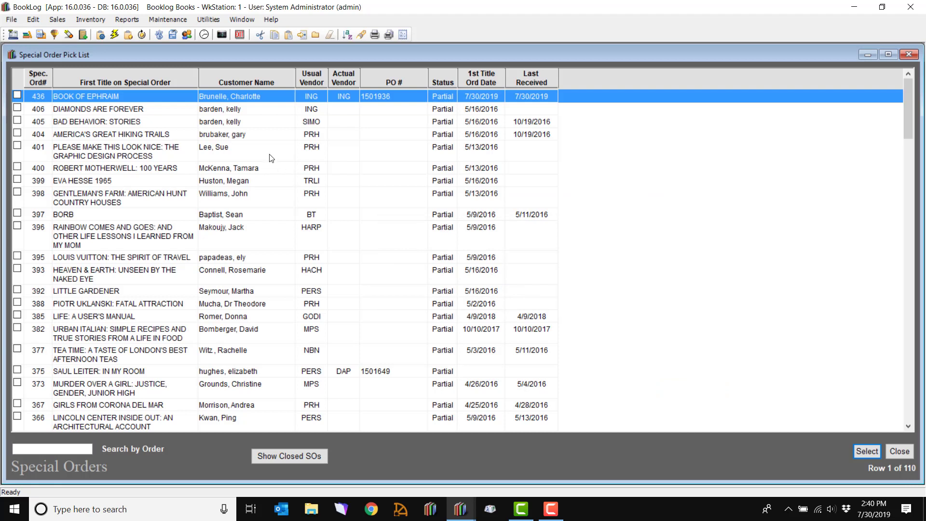
- Delete special order 436, answering Yes to both confirmation prompts
{"action": "left_click", "coordinate": [331, 36]}
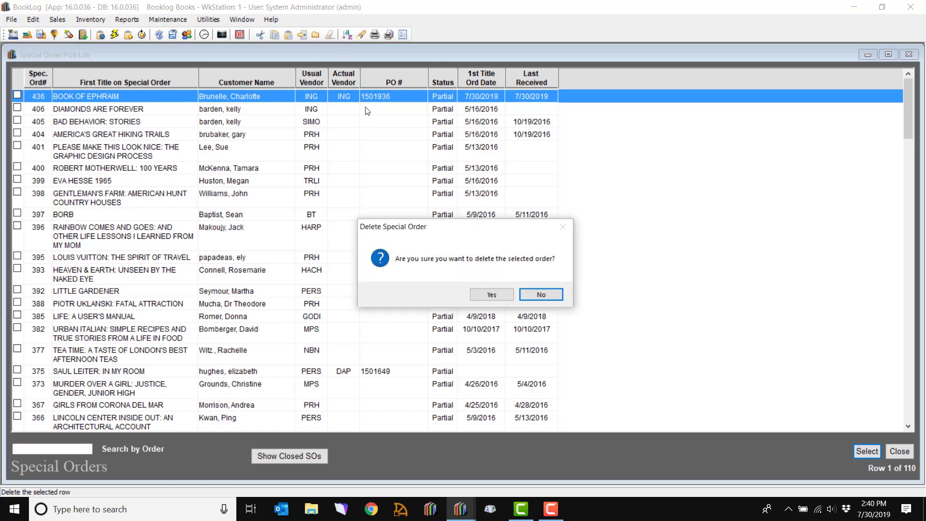
{"action": "left_click", "coordinate": [478, 295]}
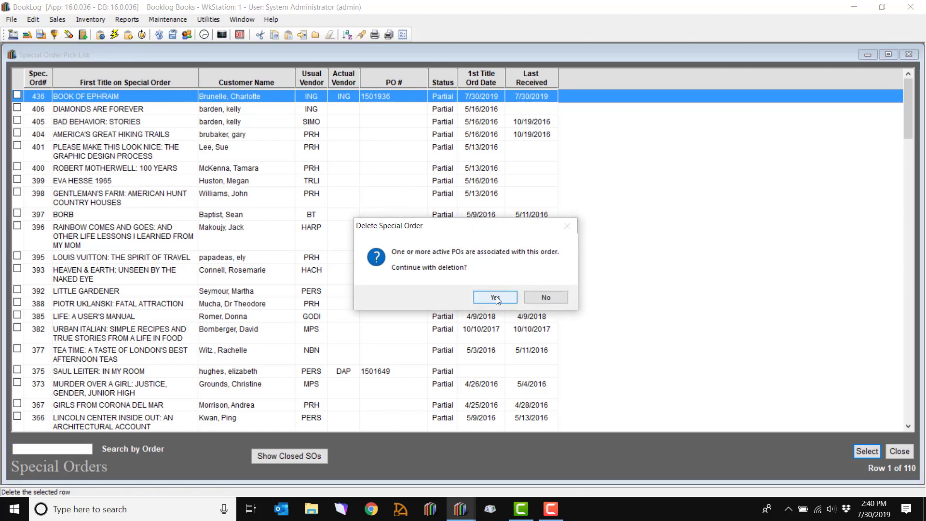
{"action": "left_click", "coordinate": [496, 298]}
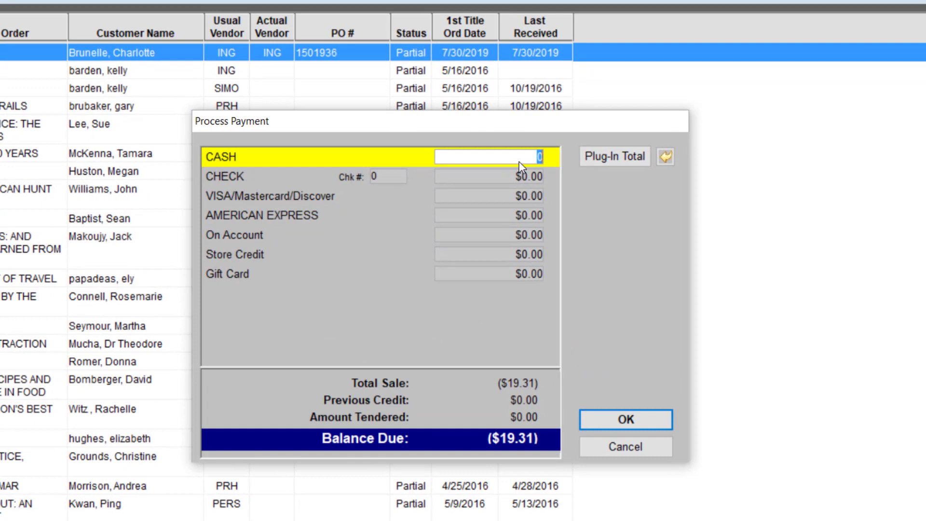
- Refund the full $19.31 deposit On Account without a reference message
{"action": "left_click", "coordinate": [499, 238]}
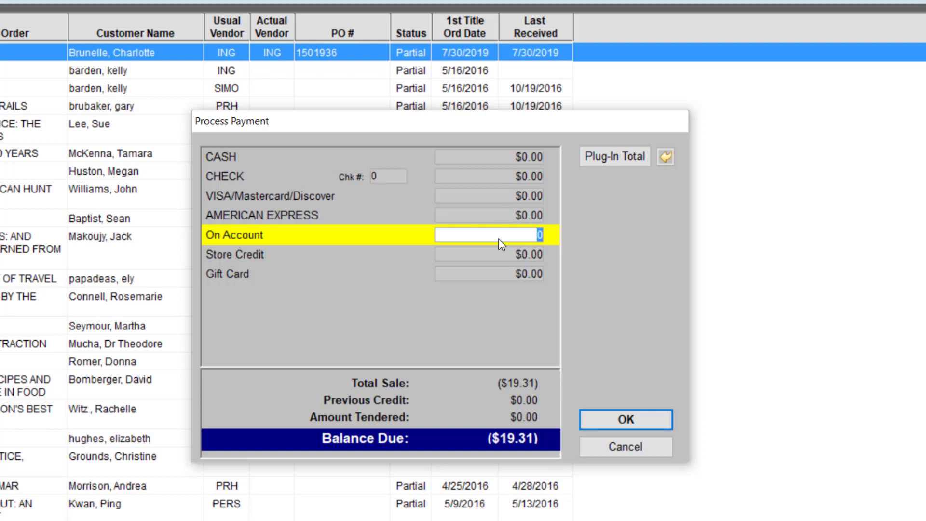
{"action": "left_click", "coordinate": [616, 160]}
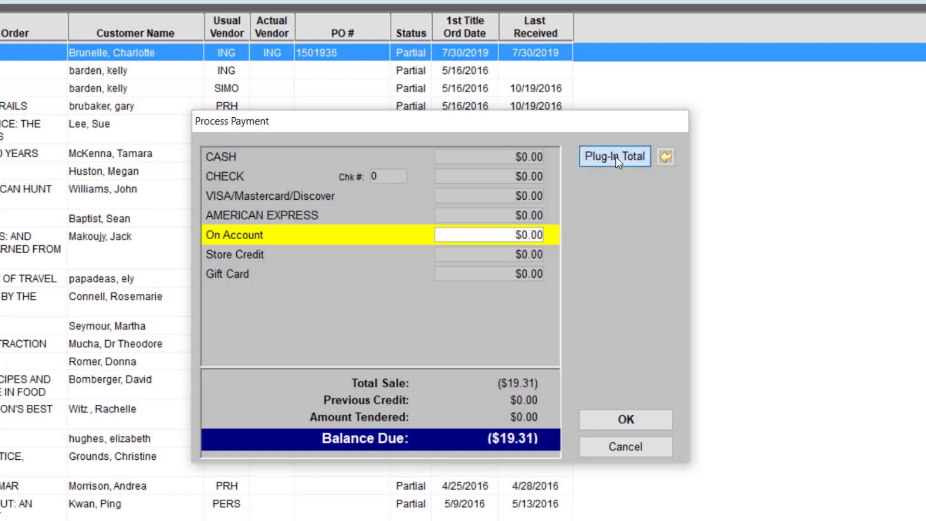
{"action": "left_click", "coordinate": [661, 416]}
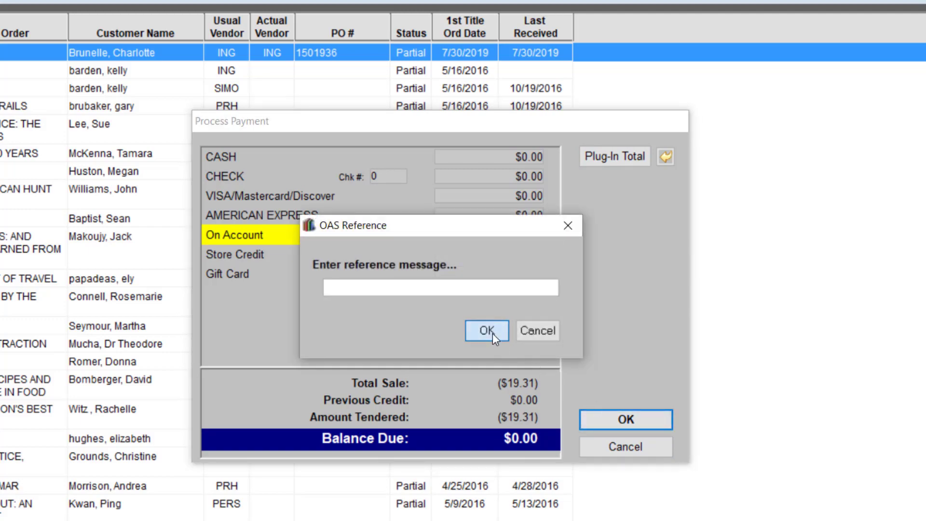
{"action": "left_click", "coordinate": [492, 333]}
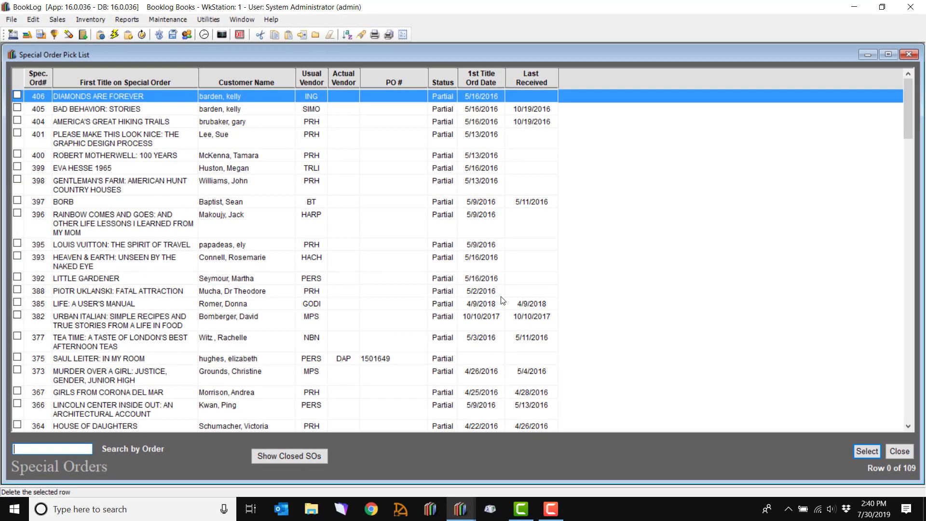
- Look up the refunded customer by last name in the Cash Register
{"action": "left_click", "coordinate": [14, 34]}
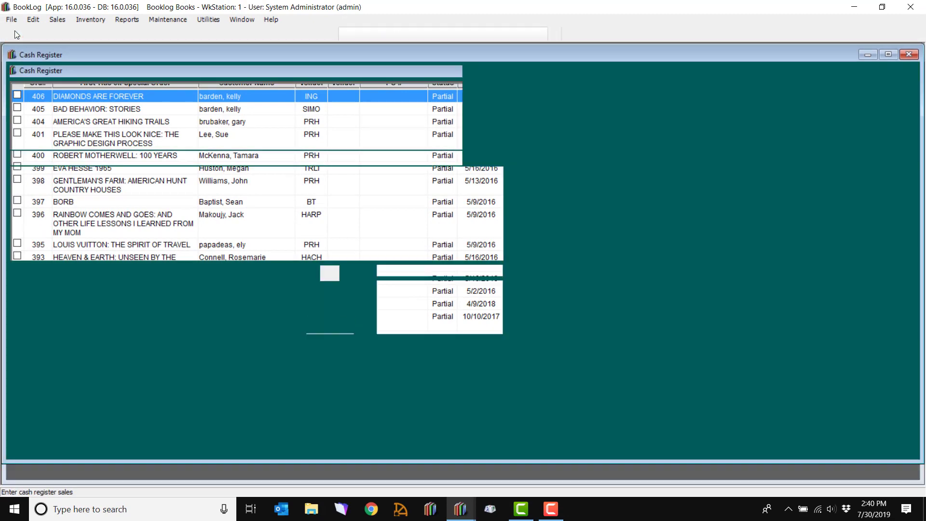
{"action": "type", "text": "brune"}
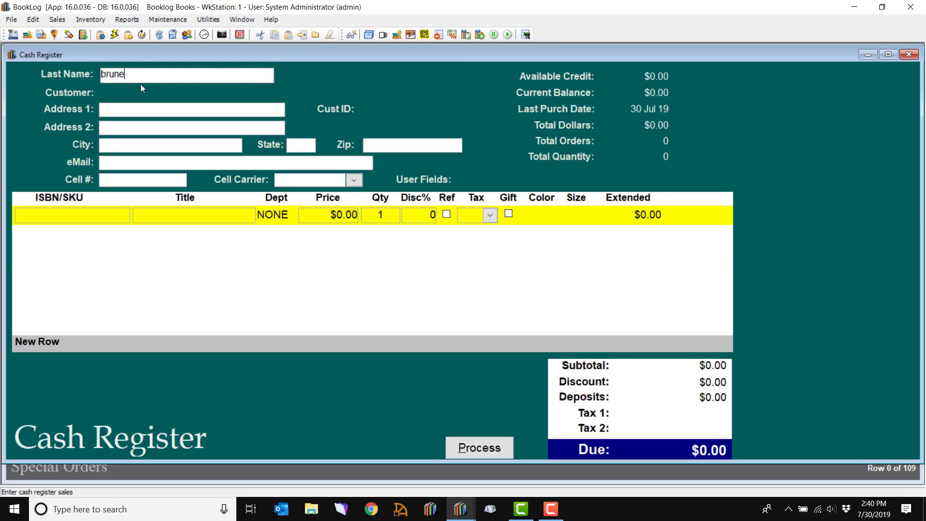
{"action": "key", "text": "Tab"}
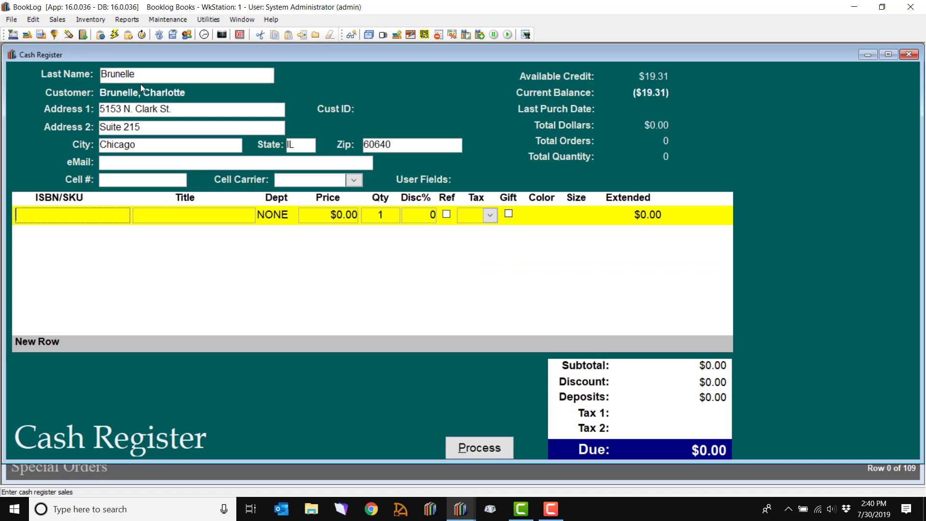